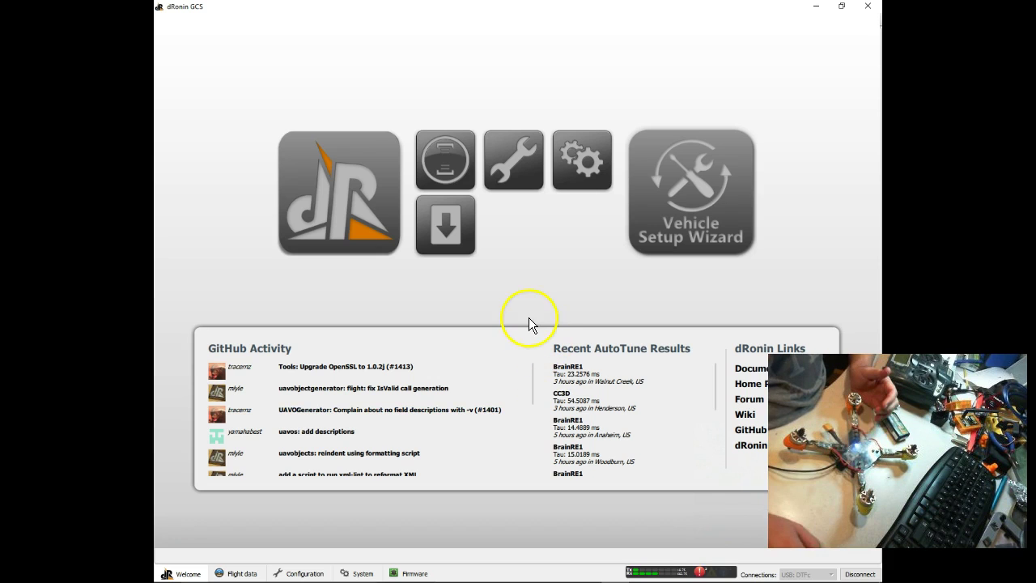
- Look through the Vehicle, Input and Output configuration pages, ending on the DTFc Hardware page
click(293, 573)
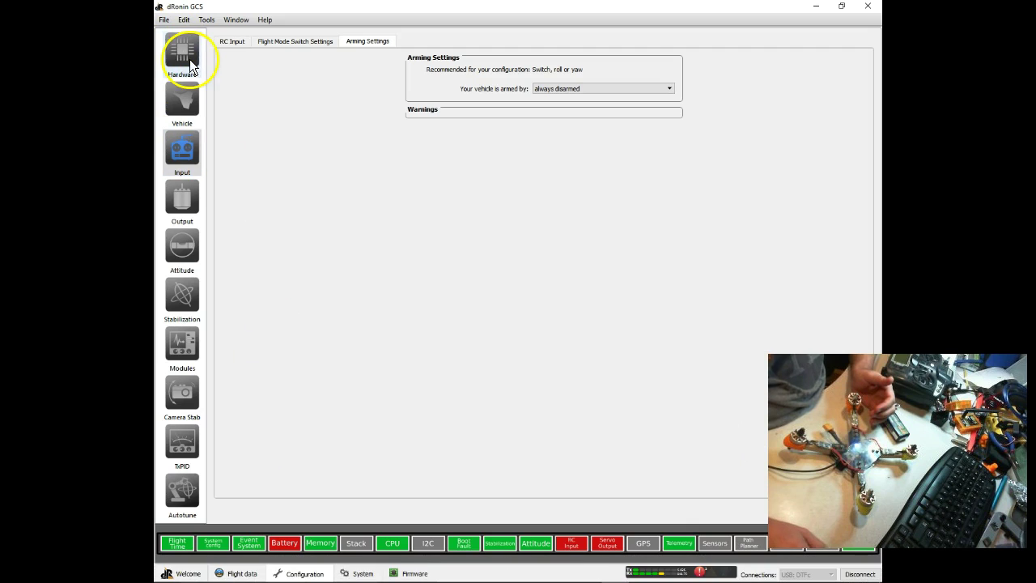
click(185, 109)
click(188, 62)
click(187, 106)
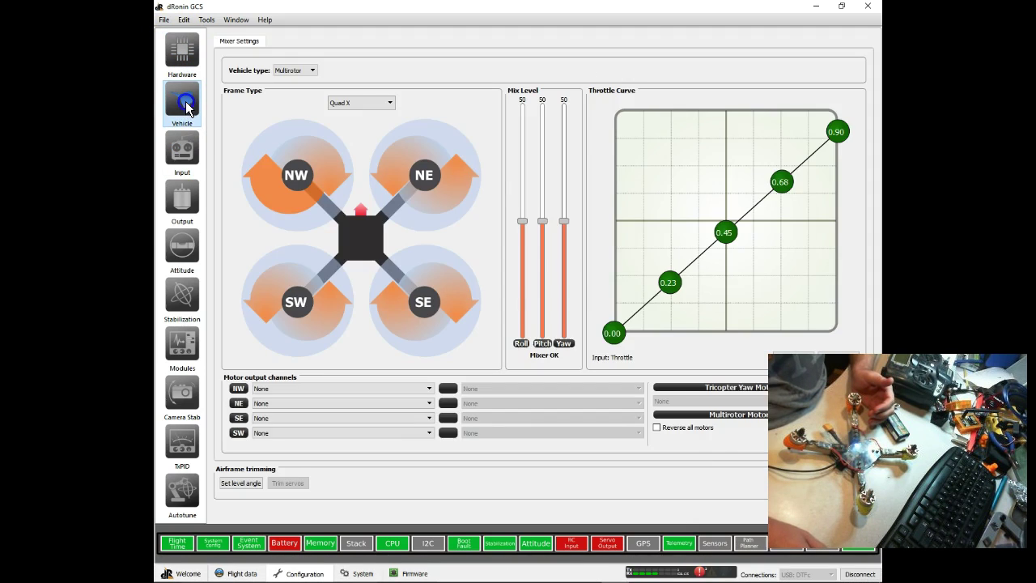
click(184, 152)
click(182, 212)
click(188, 159)
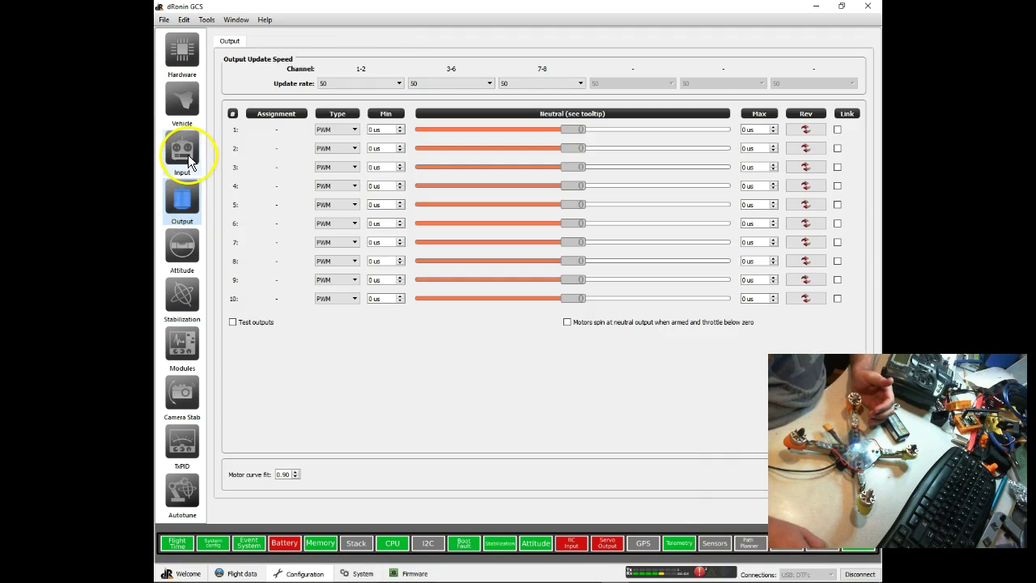
click(184, 117)
click(183, 58)
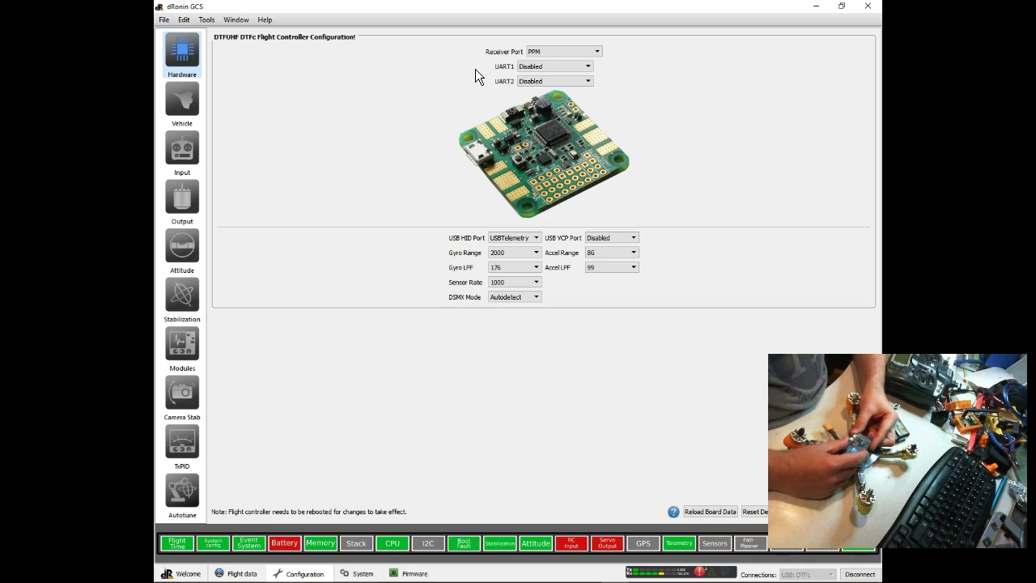
click(469, 52)
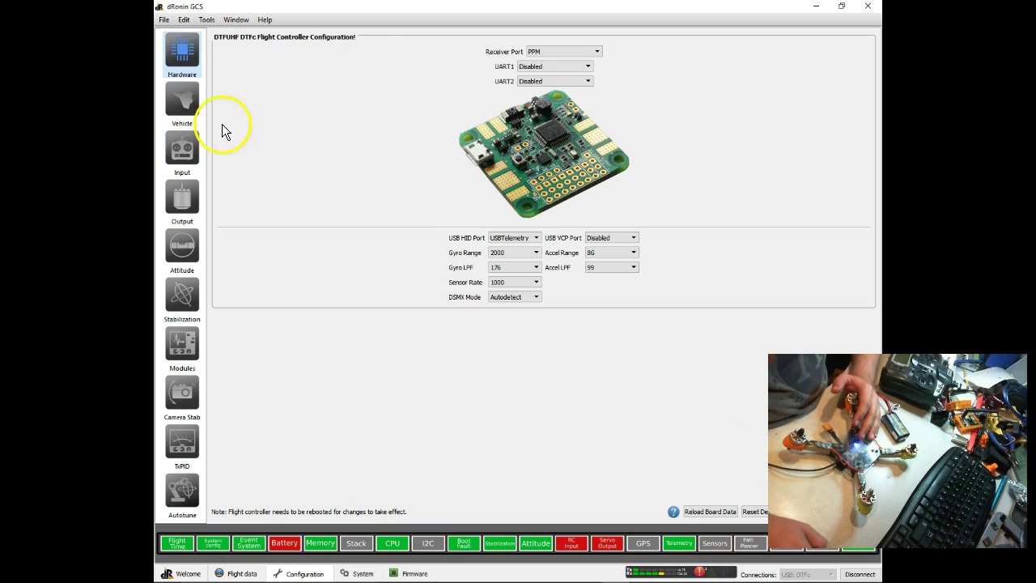
- Review the RC Input channel table, Output and Vehicle pages, then go back to Welcome
click(193, 150)
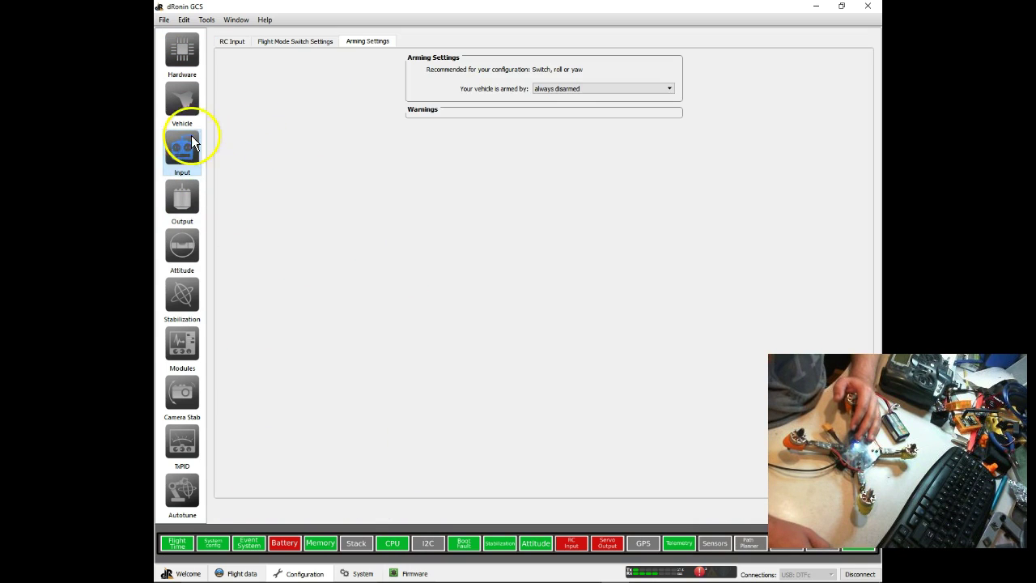
click(232, 41)
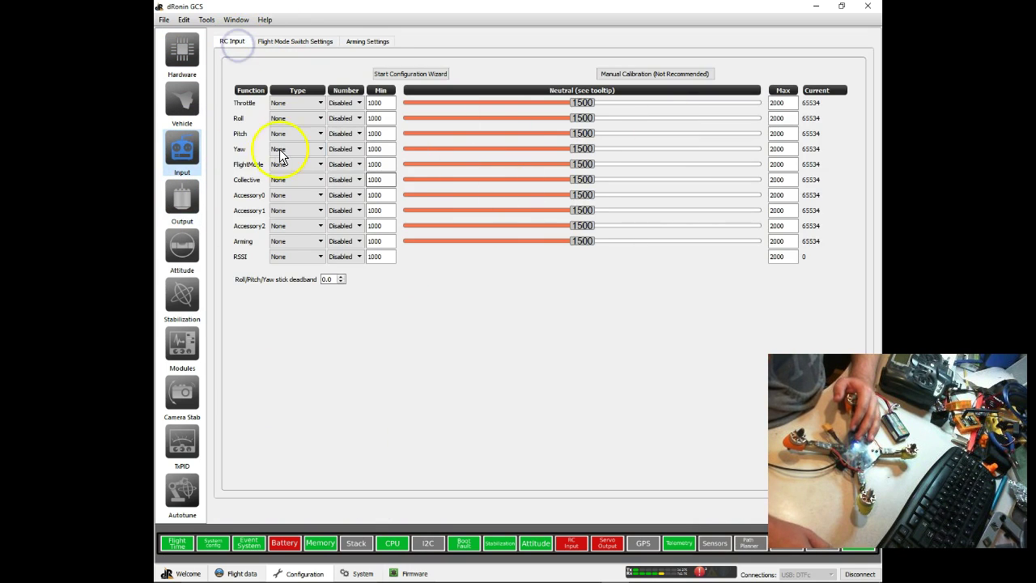
click(179, 197)
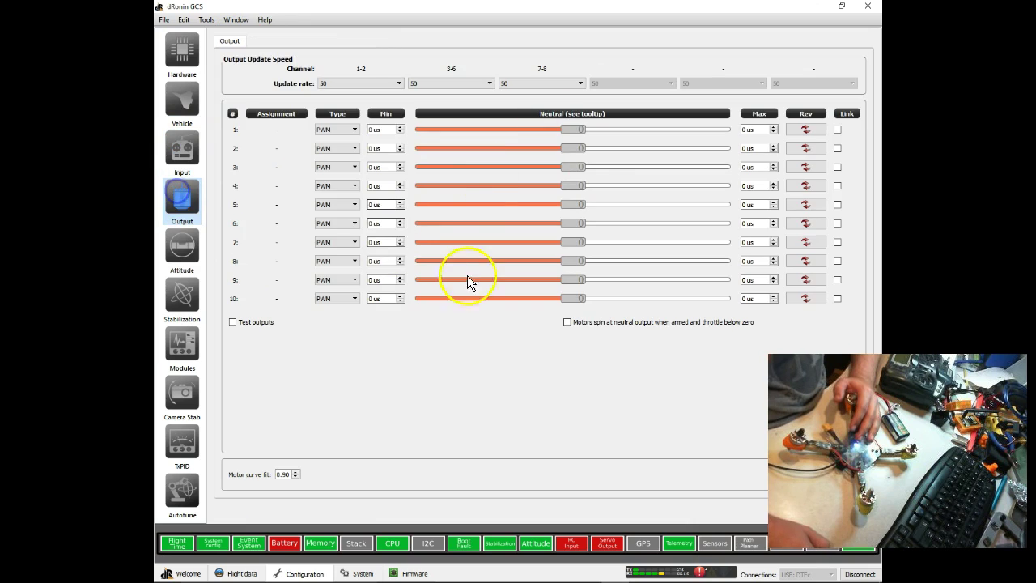
click(180, 96)
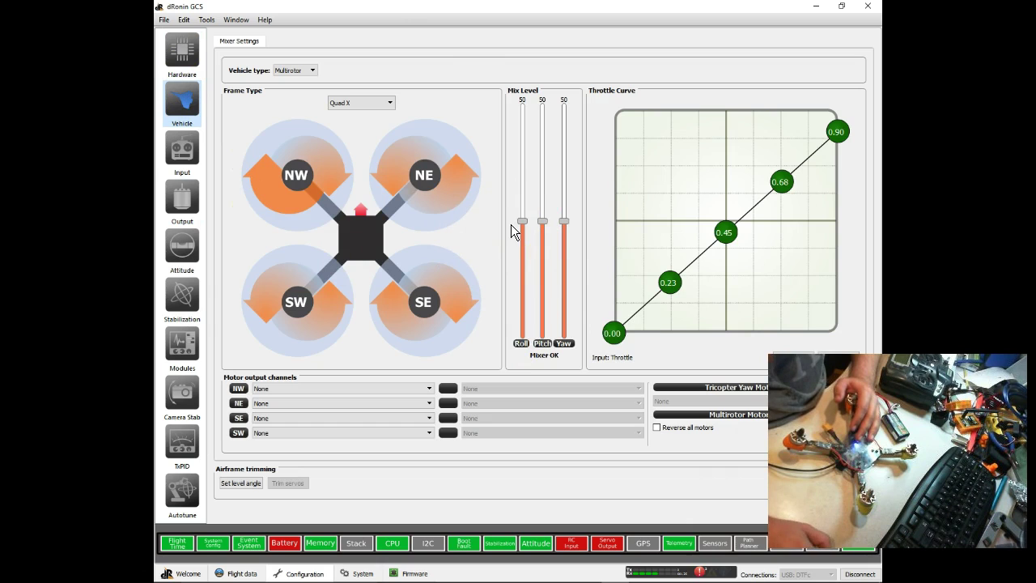
click(180, 573)
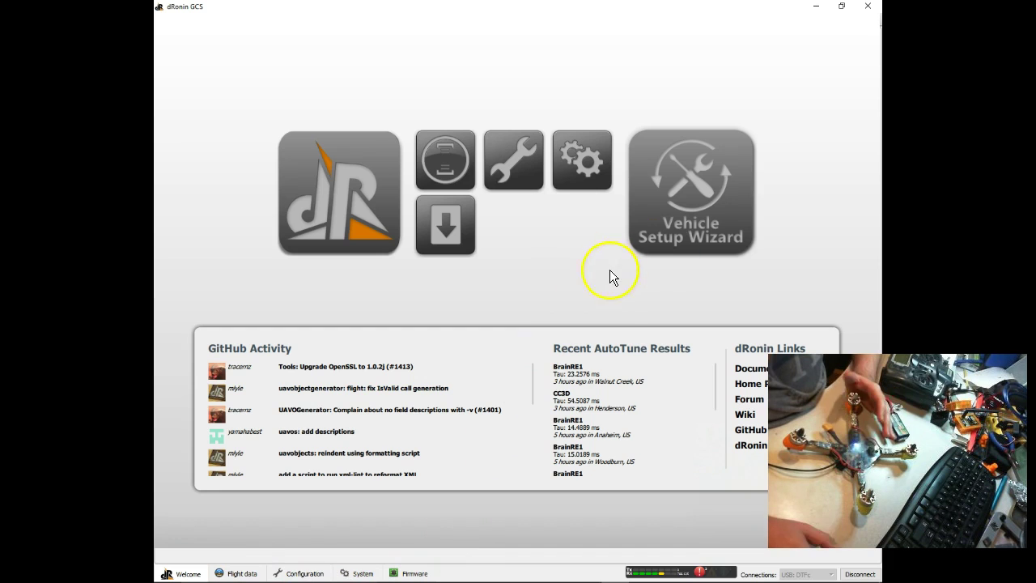
- Launch the Vehicle Setup Wizard and continue past the welcome and board identification pages
click(691, 201)
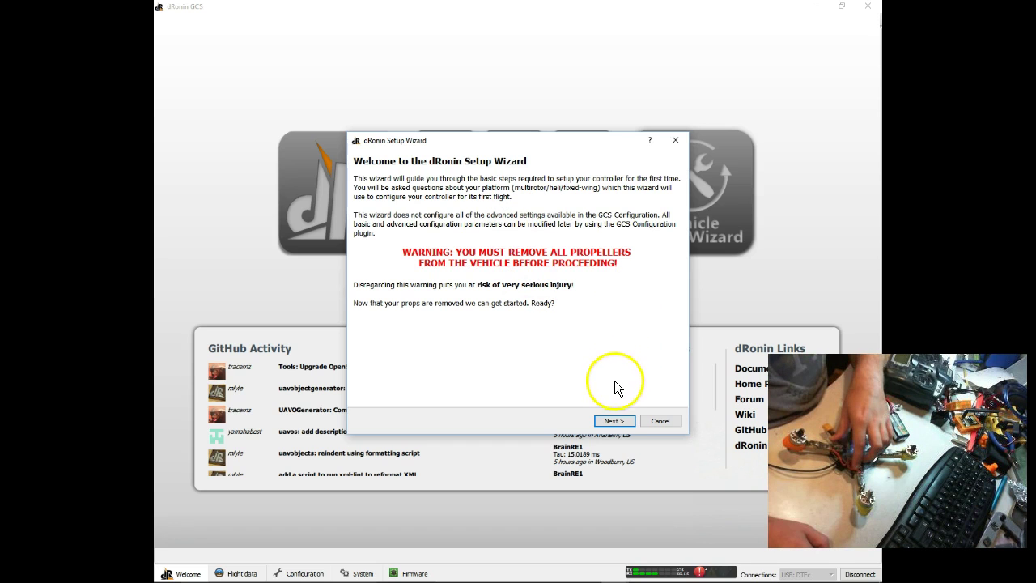
click(612, 421)
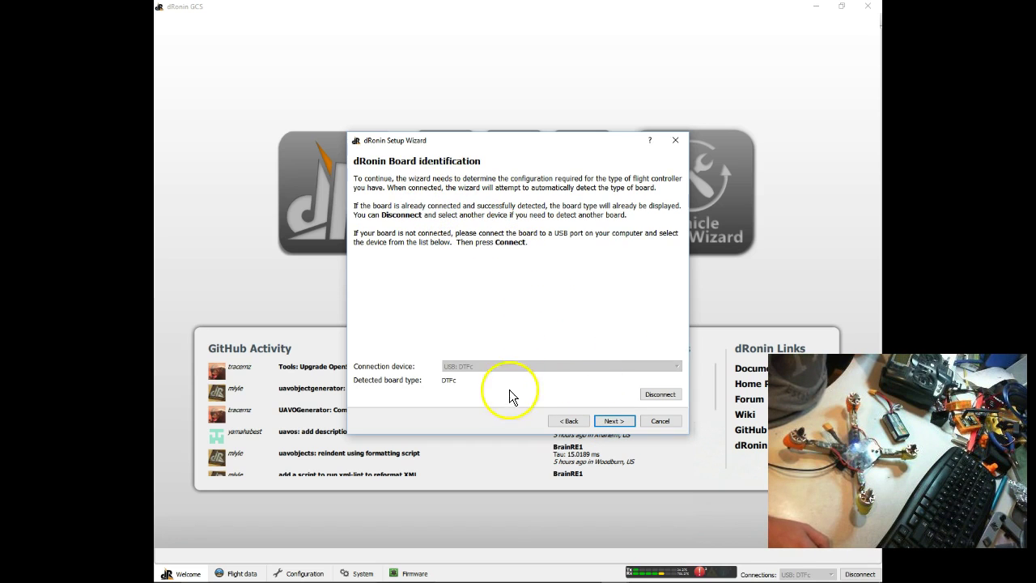
click(611, 420)
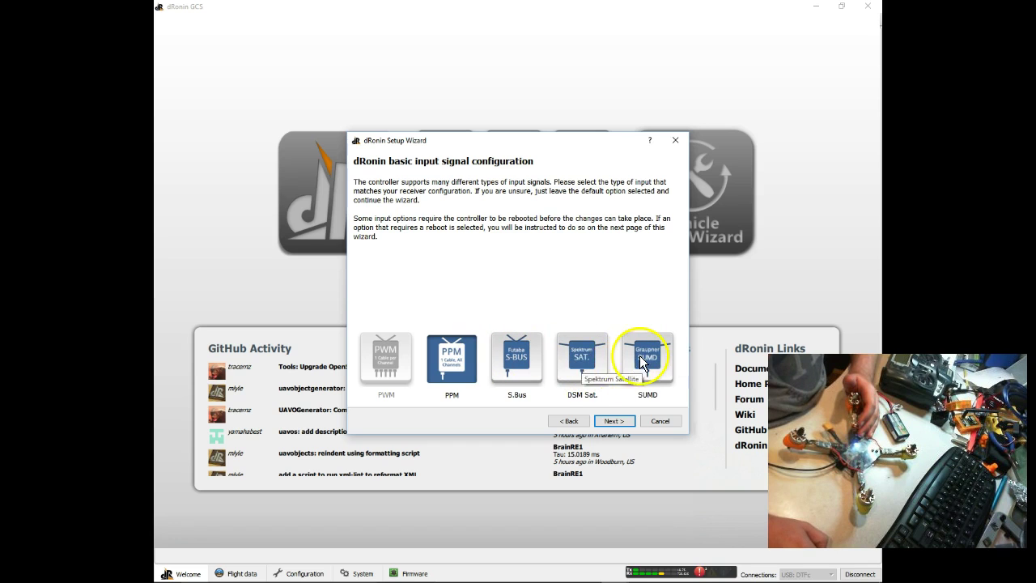
- Keep PPM receiver input and choose a Multirotor Quadcopter X frame in the wizard
click(465, 366)
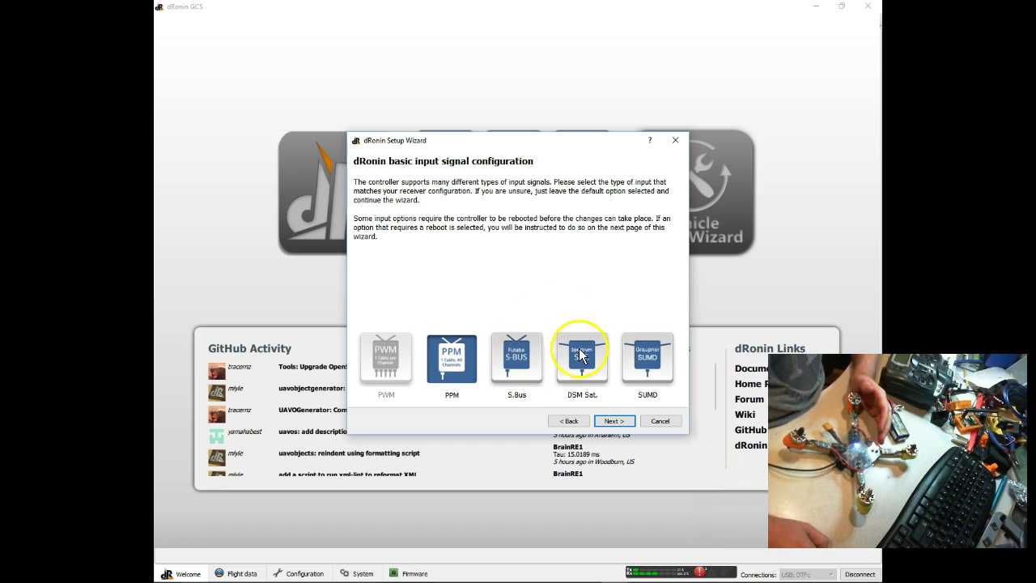
click(614, 421)
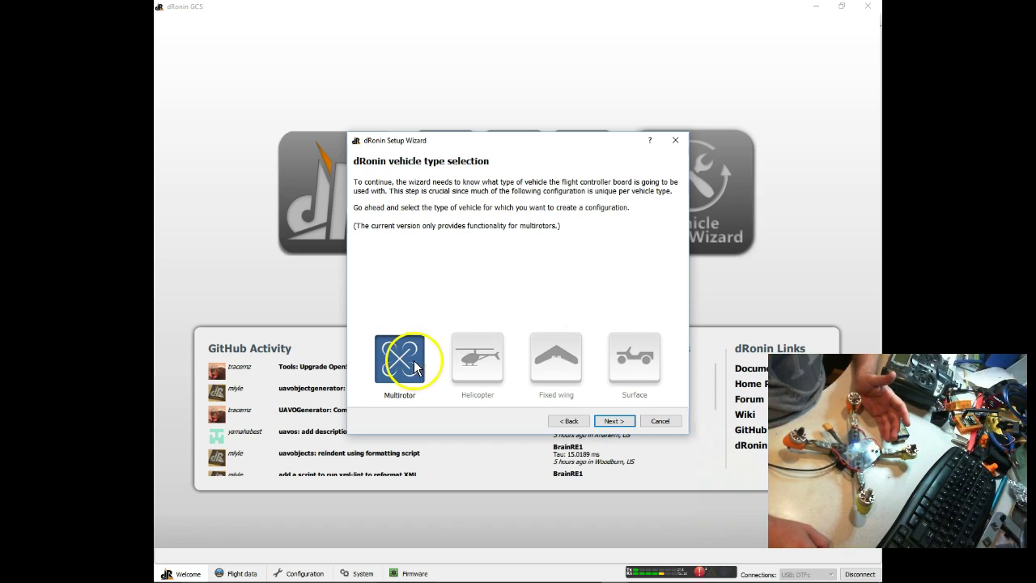
click(613, 421)
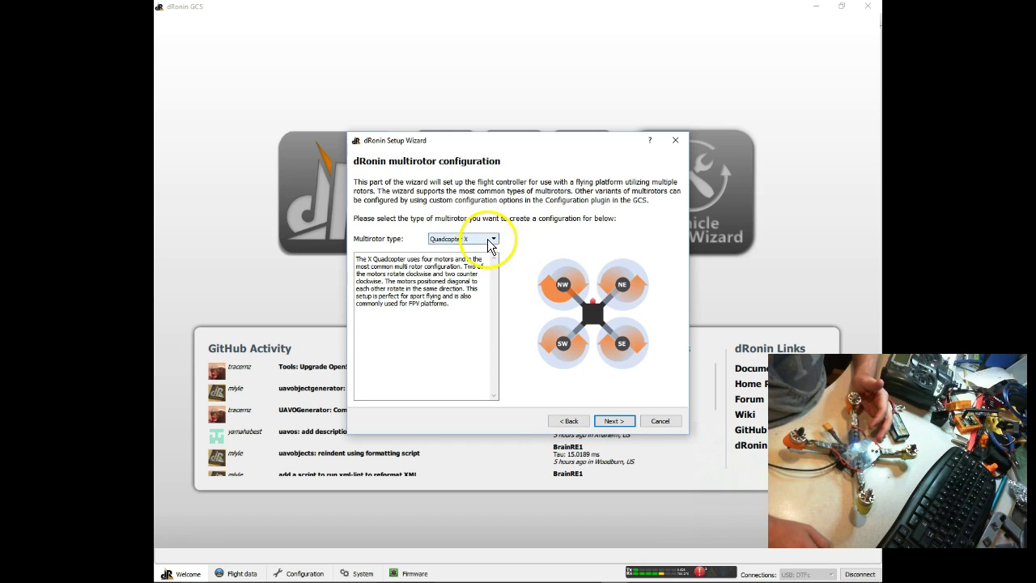
click(615, 422)
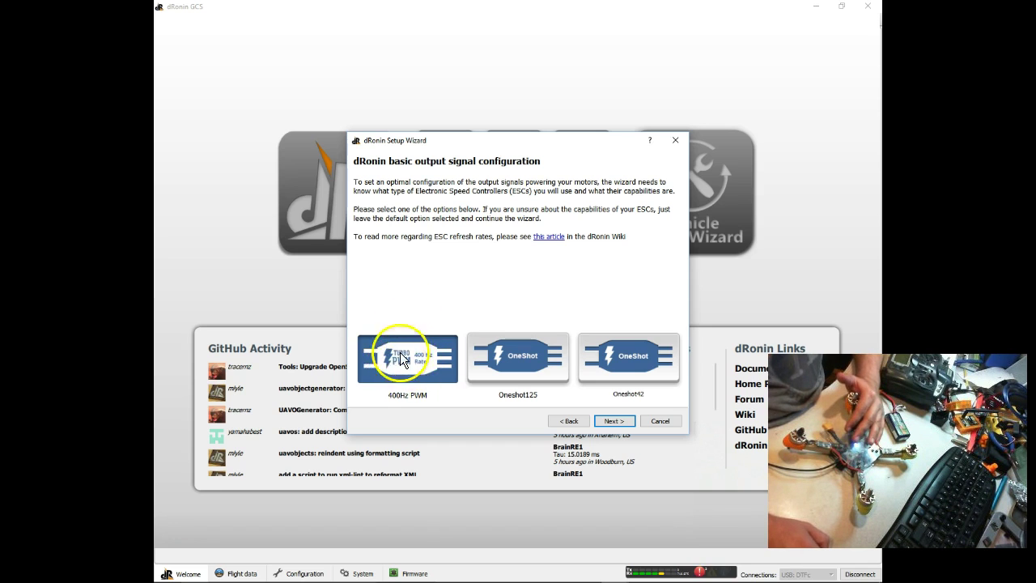
- Compare the ESC protocol options, including Oneshot42, and settle on Oneshot125
click(531, 366)
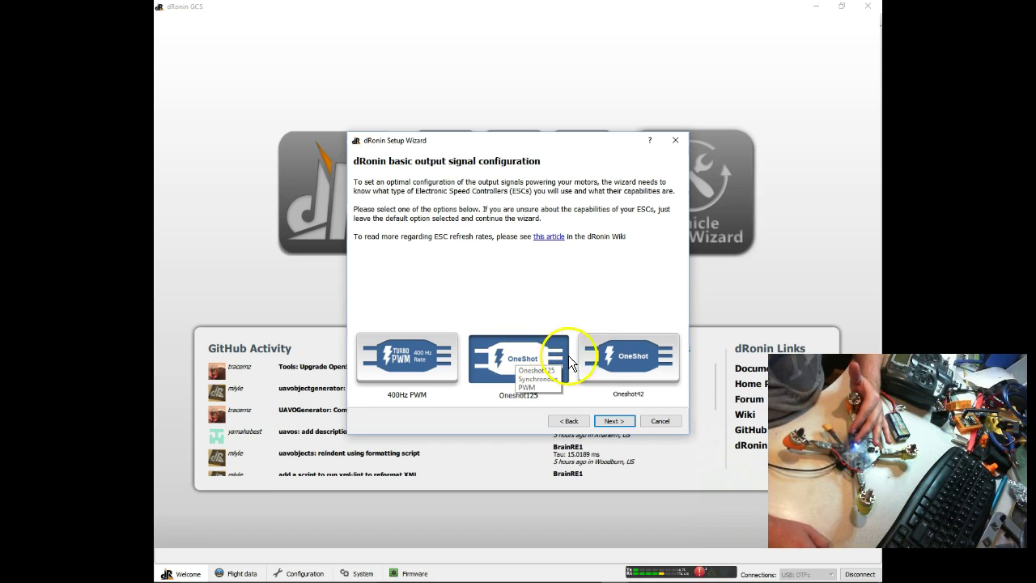
click(606, 365)
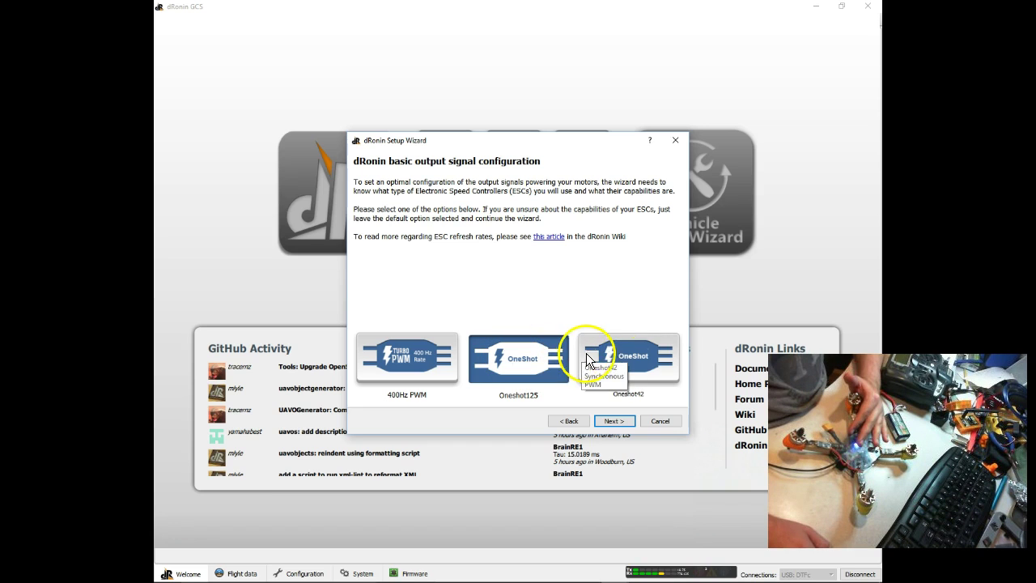
click(637, 360)
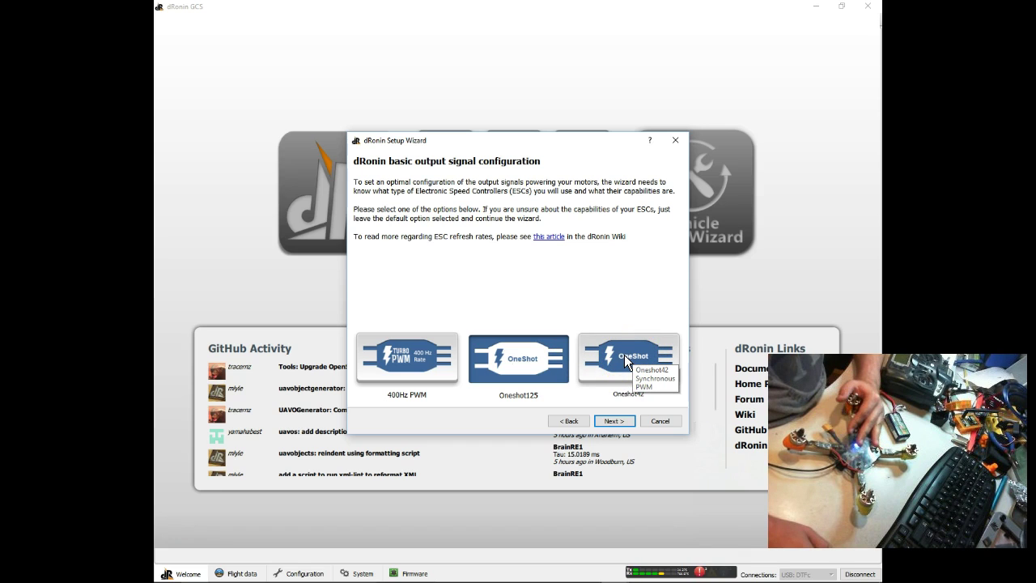
click(652, 347)
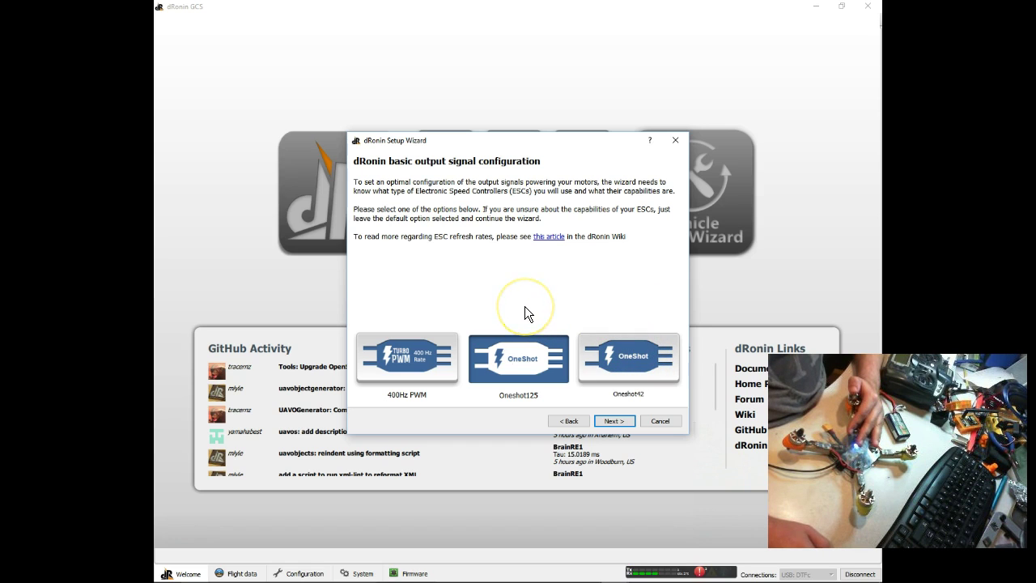
click(508, 358)
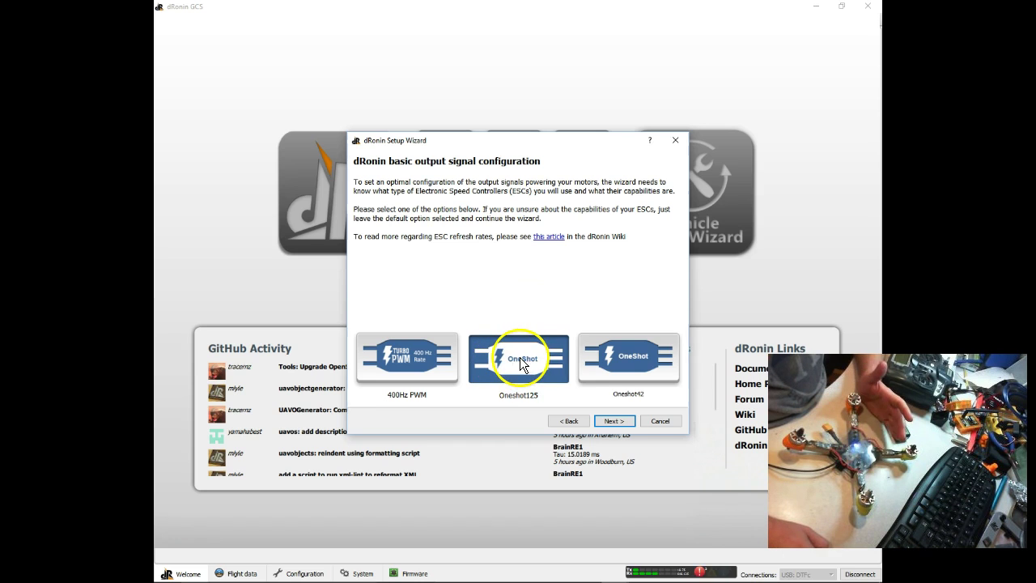
- View the hardware connection illustration from the configuration summary, then continue to sensor calibration
click(613, 422)
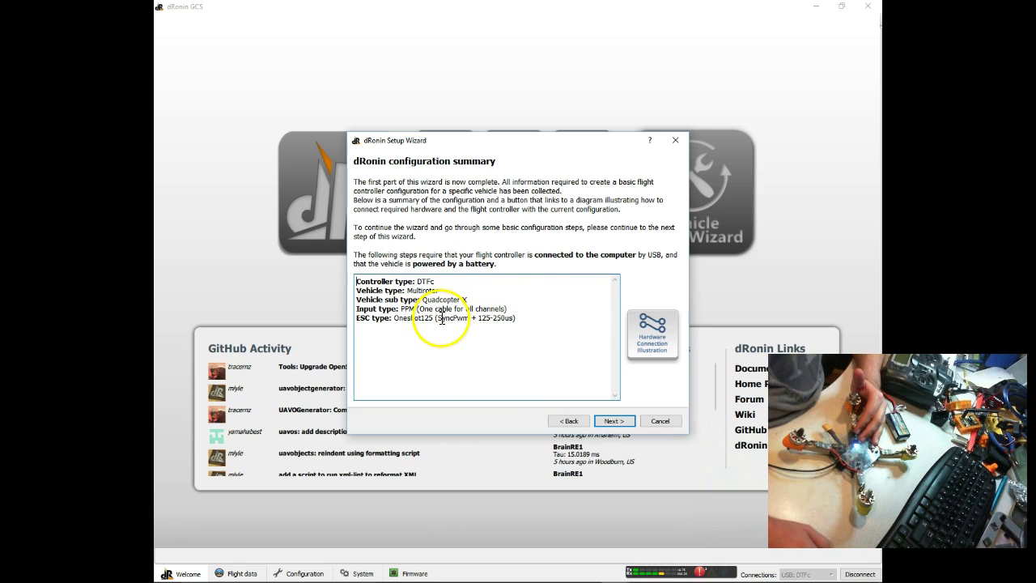
click(649, 337)
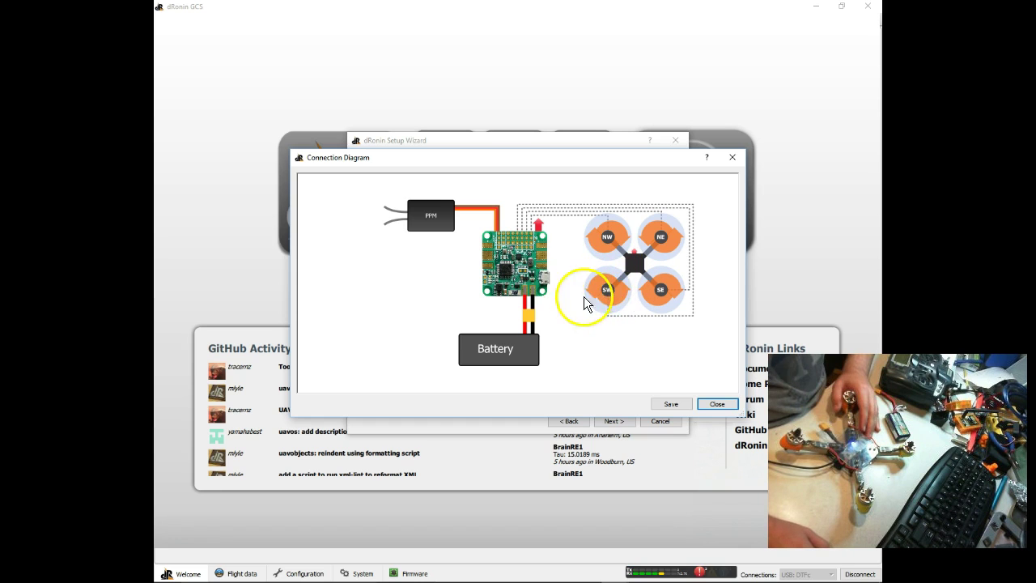
click(716, 404)
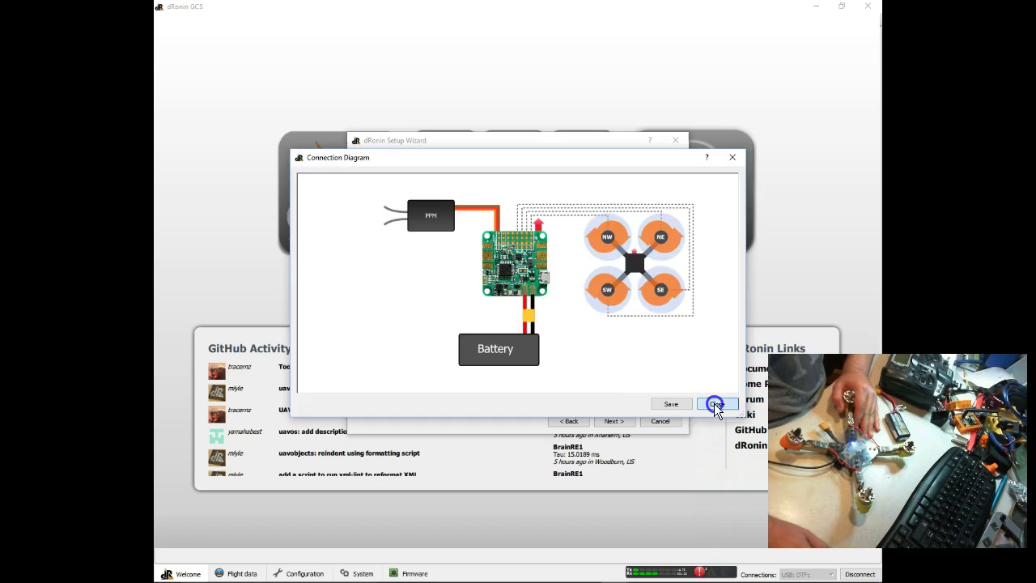
click(613, 422)
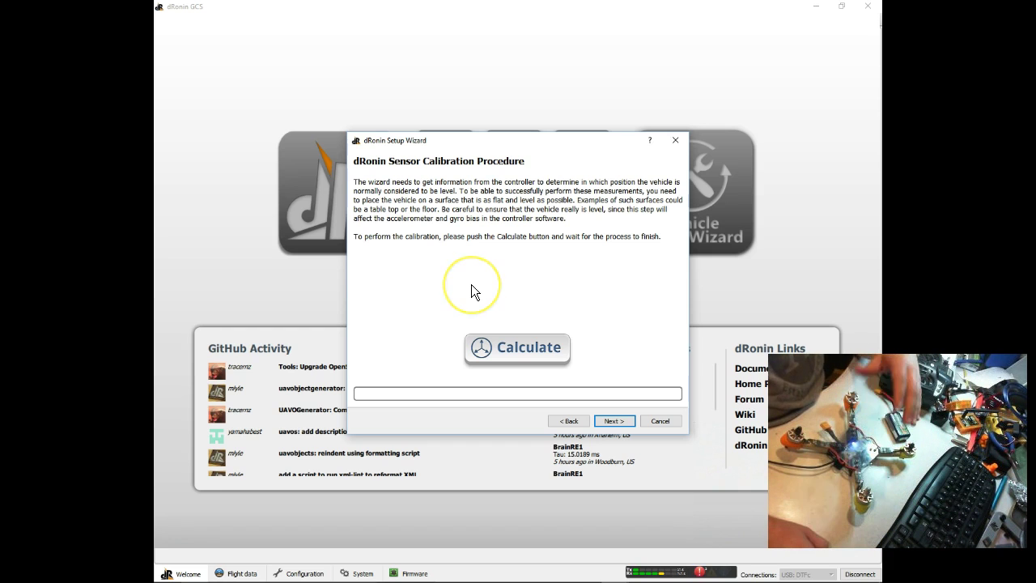
- Run the level calibration with Calculate and advance to the output calibration page
click(521, 349)
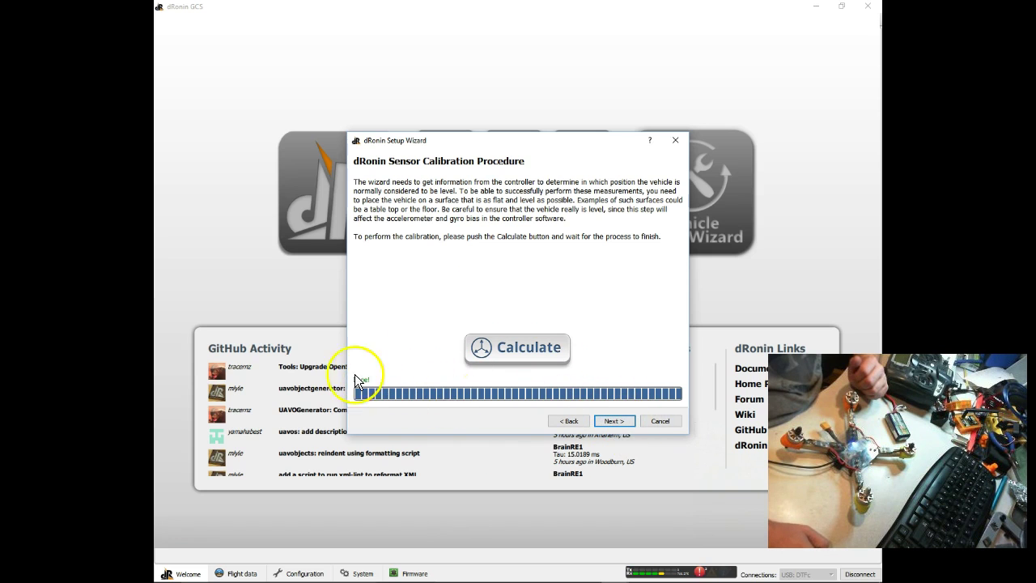
click(621, 421)
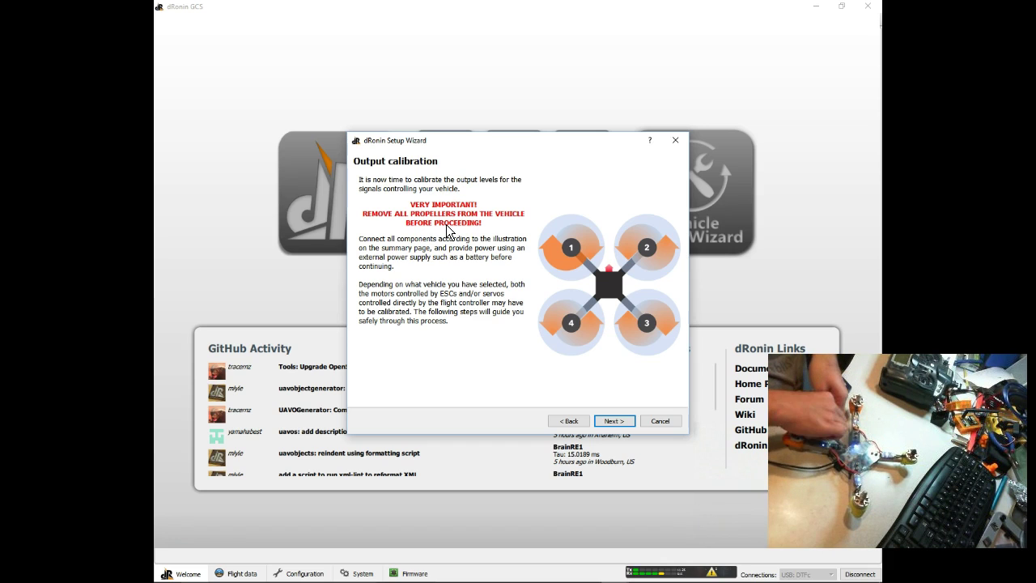
- Spin up motor 1 and adjust its output until it idles steadily, then stop it
click(615, 422)
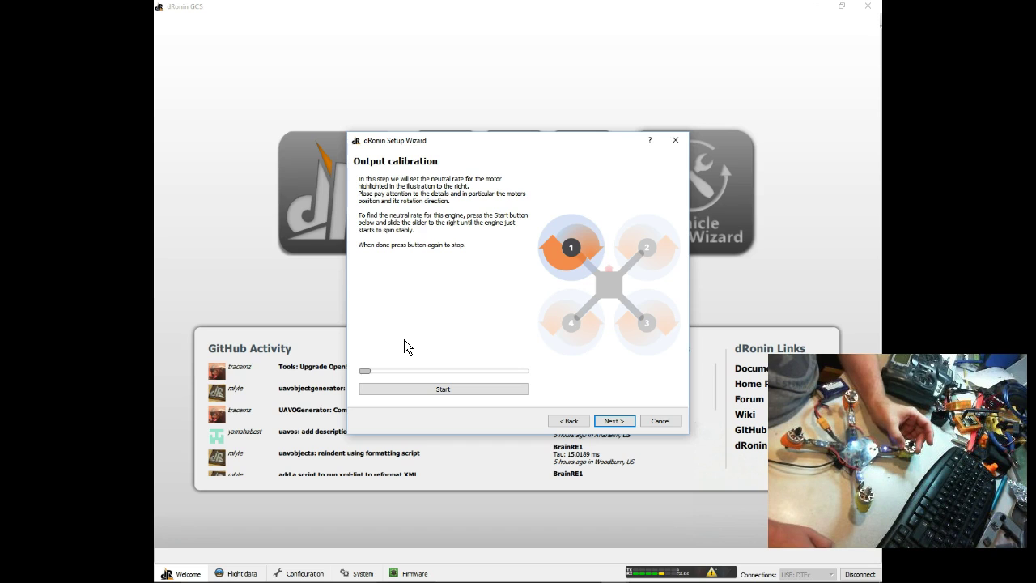
click(394, 362)
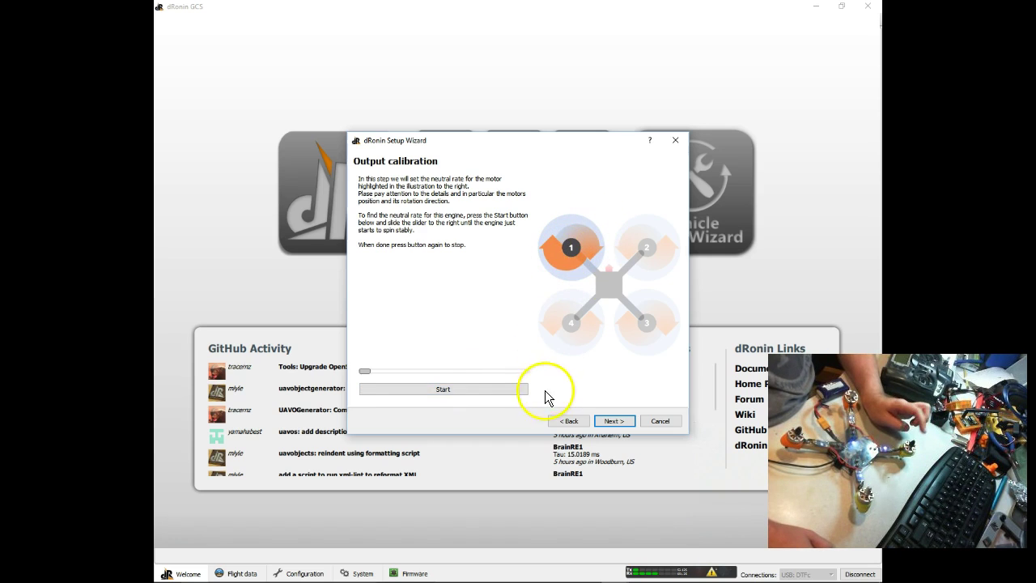
click(474, 392)
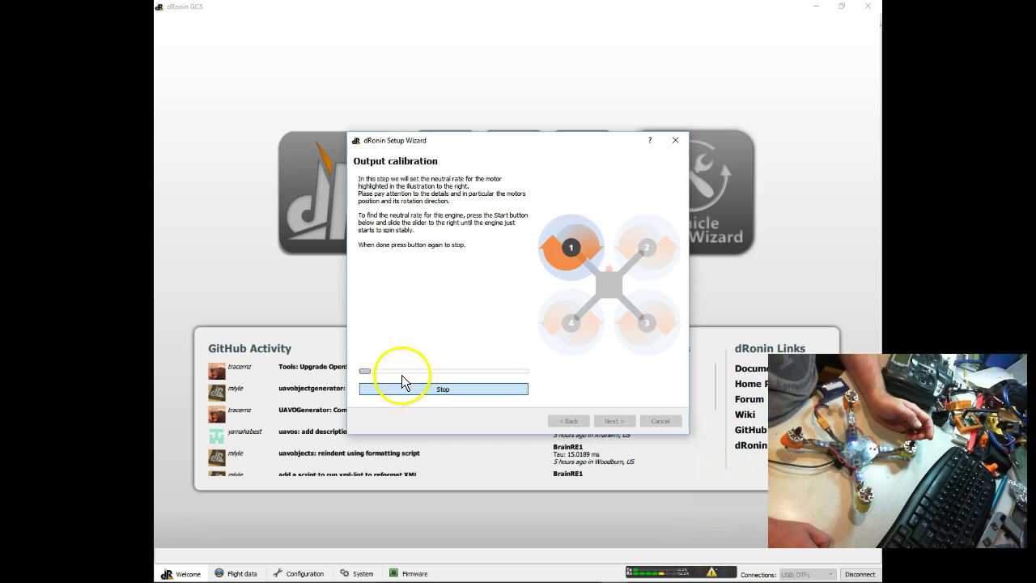
click(376, 356)
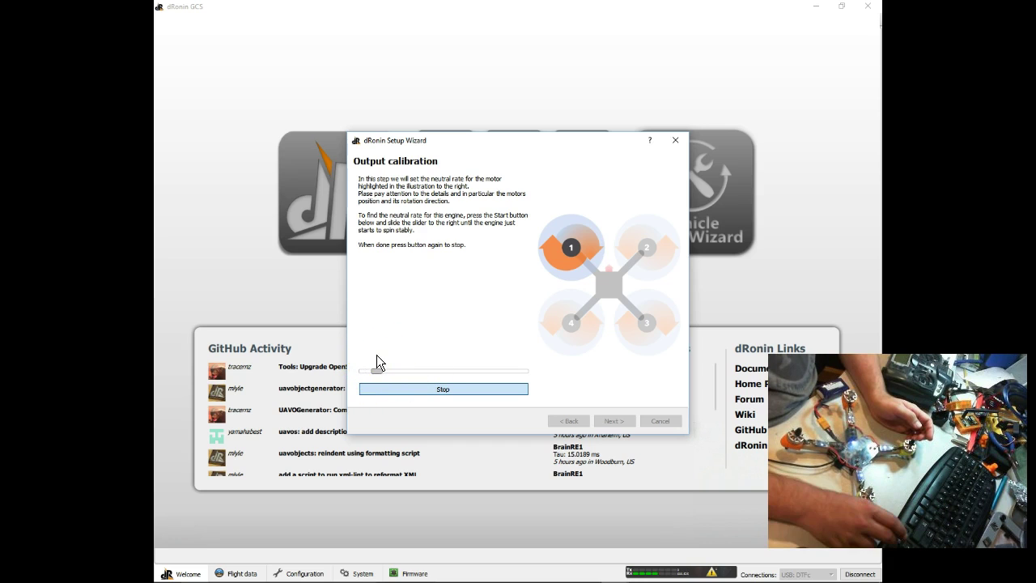
key(Right)
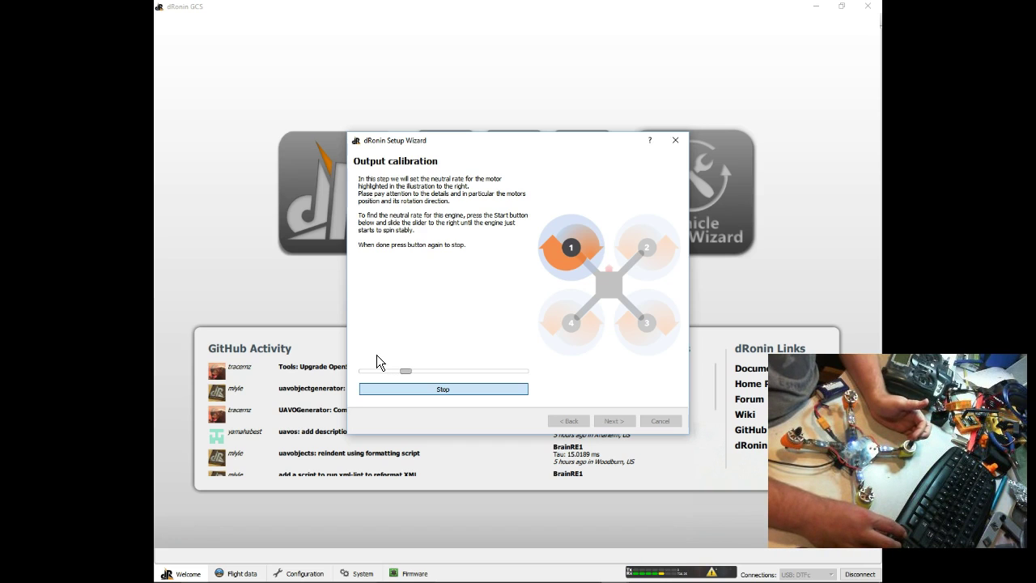
click(401, 370)
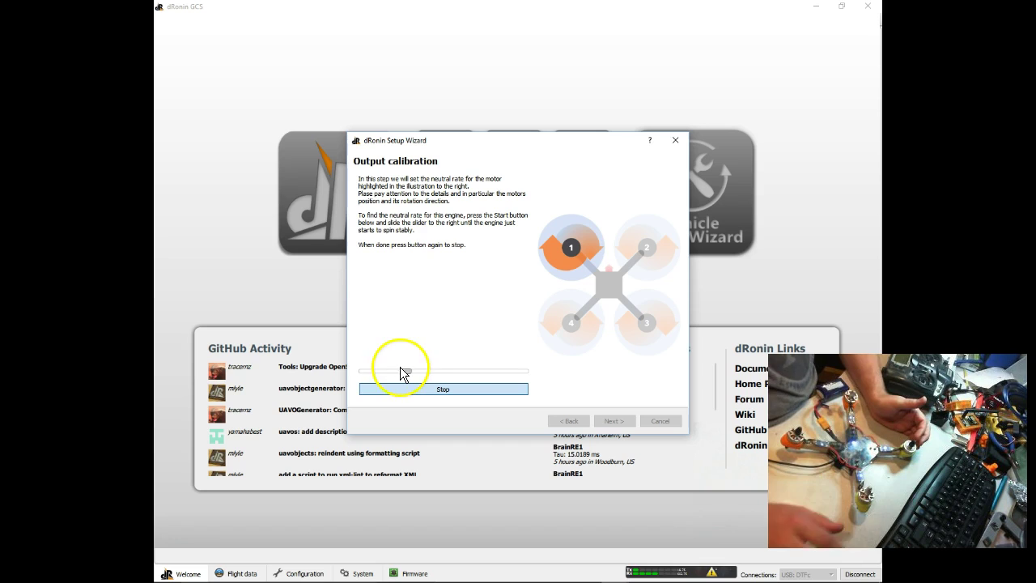
drag(402, 373, 411, 395)
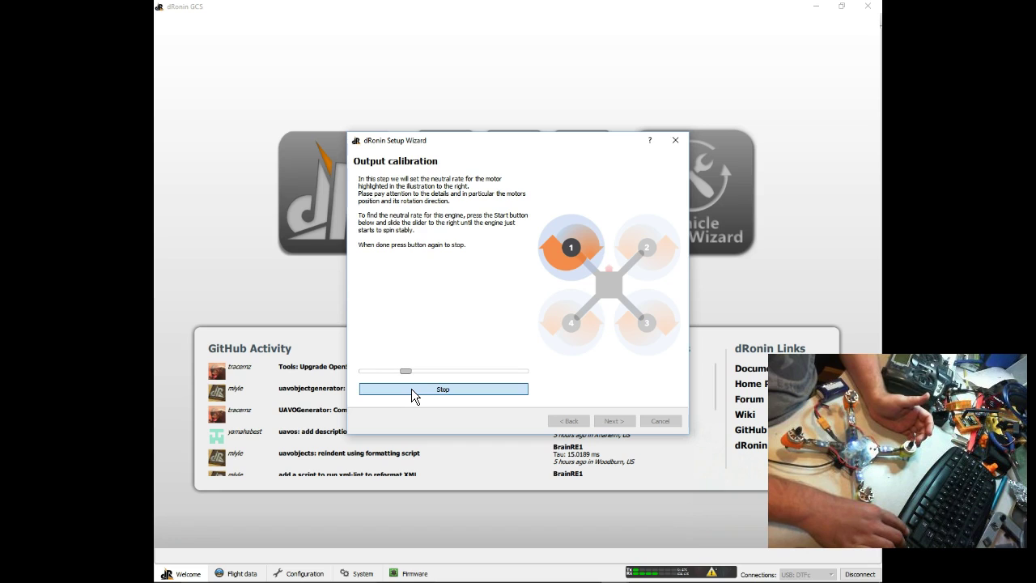
click(407, 390)
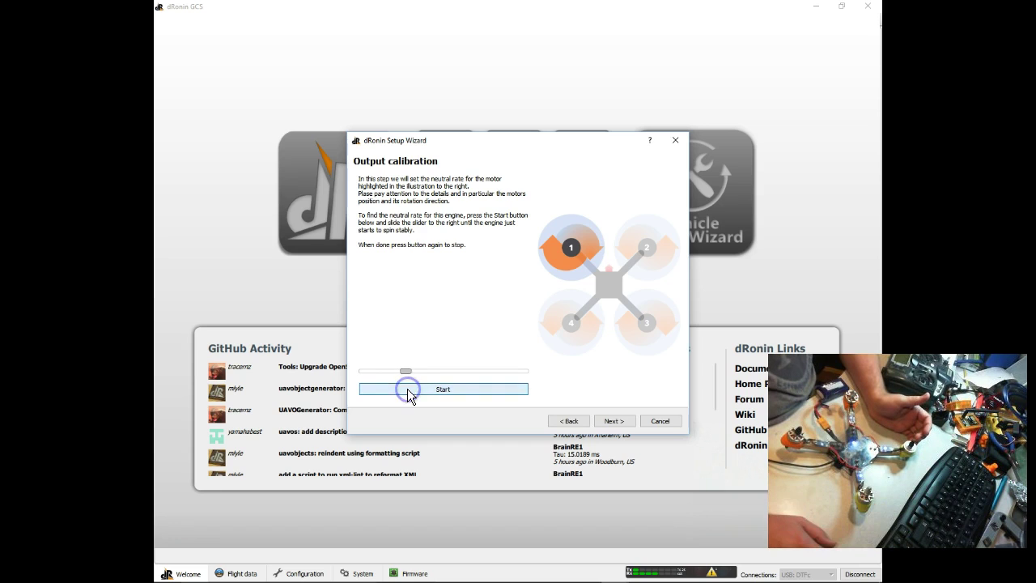
- Set motor 2's neutral rate by raising its output in small steps, then stopping it
click(612, 423)
click(451, 389)
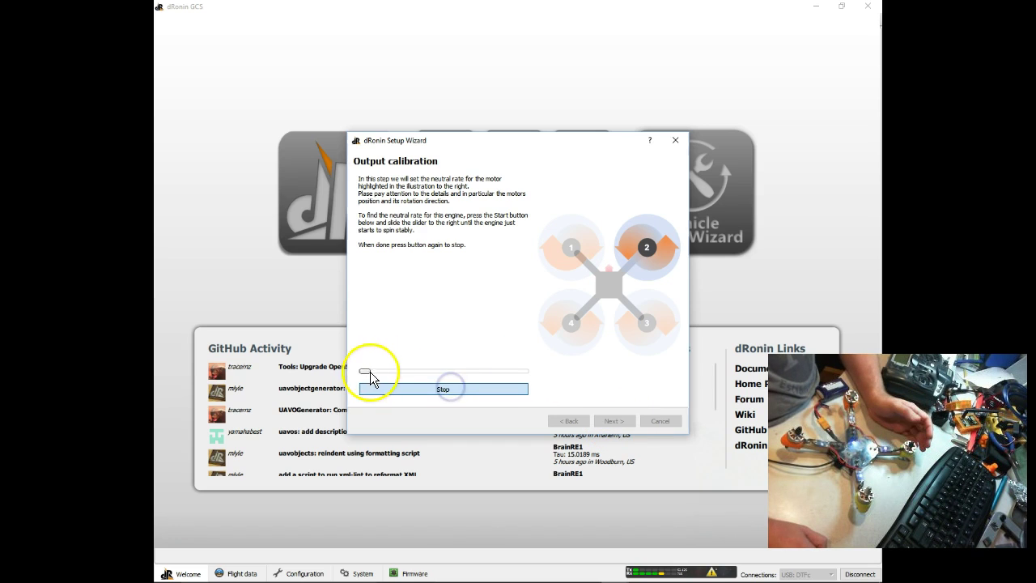
click(367, 373)
key(Right)
key(Right)
key(Right)
key(Right)
key(Right)
key(Right)
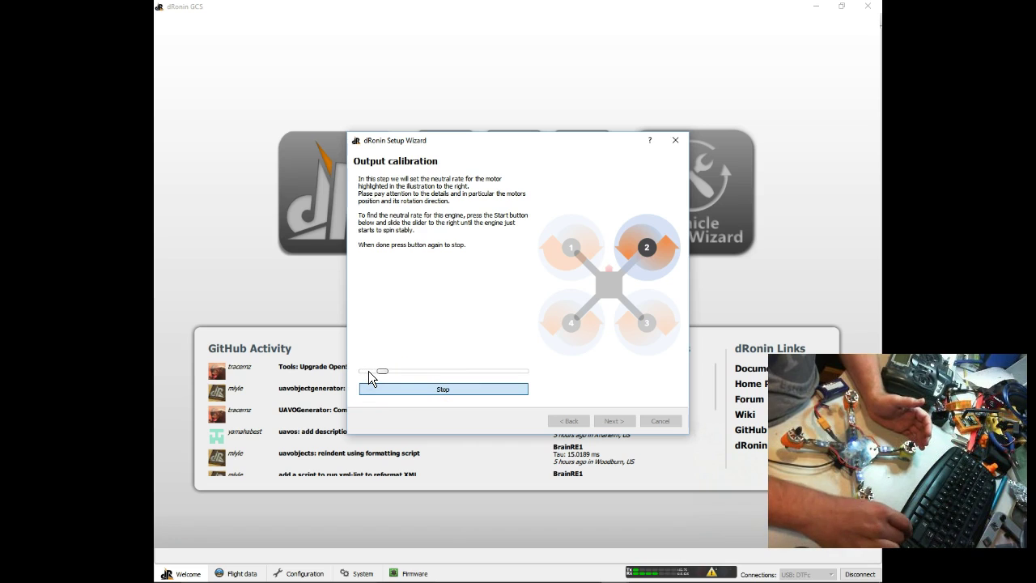
key(Right)
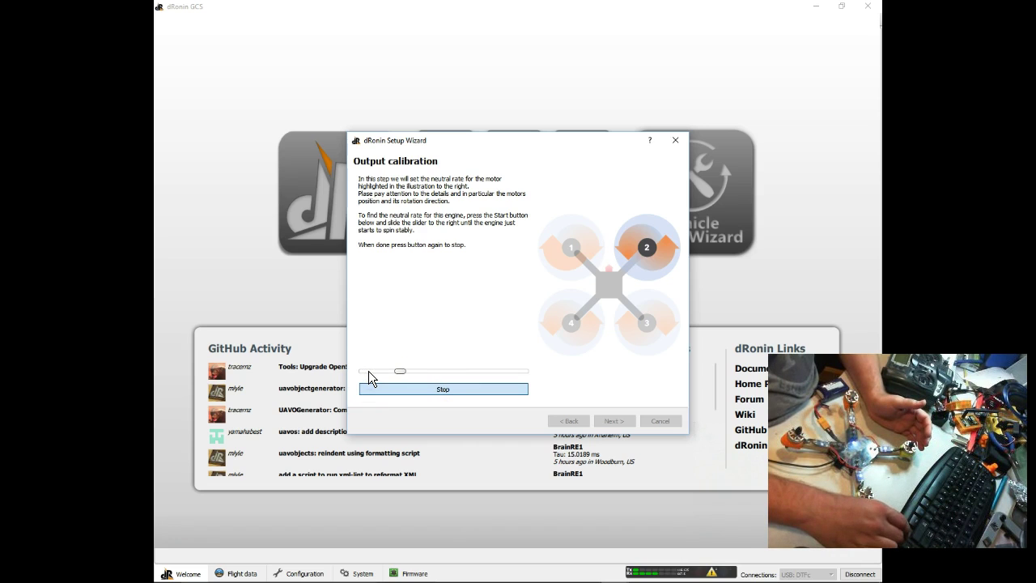
key(Right)
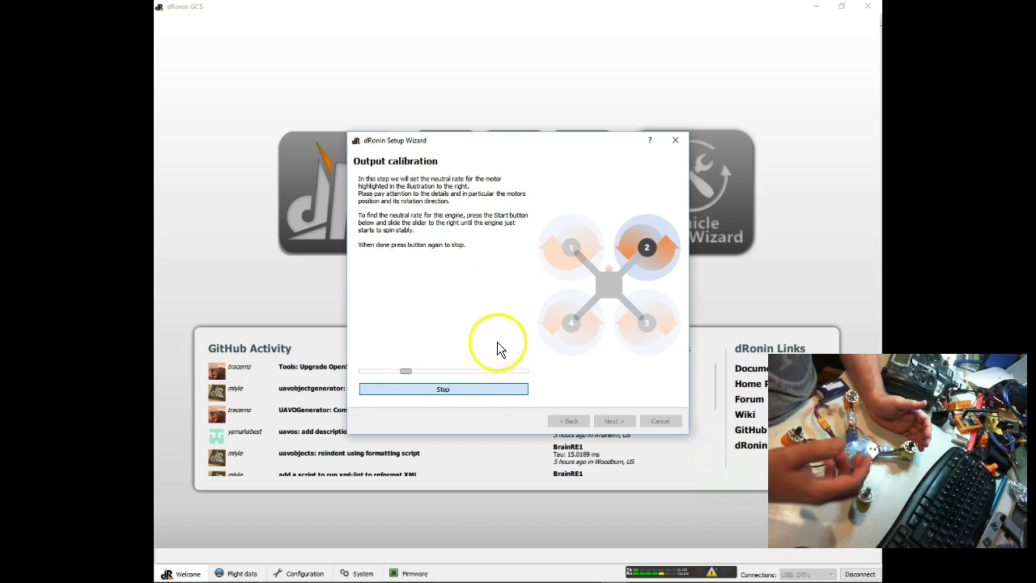
click(478, 390)
- Set motor 3's neutral rate by nudging its output up, then stopping it
click(608, 421)
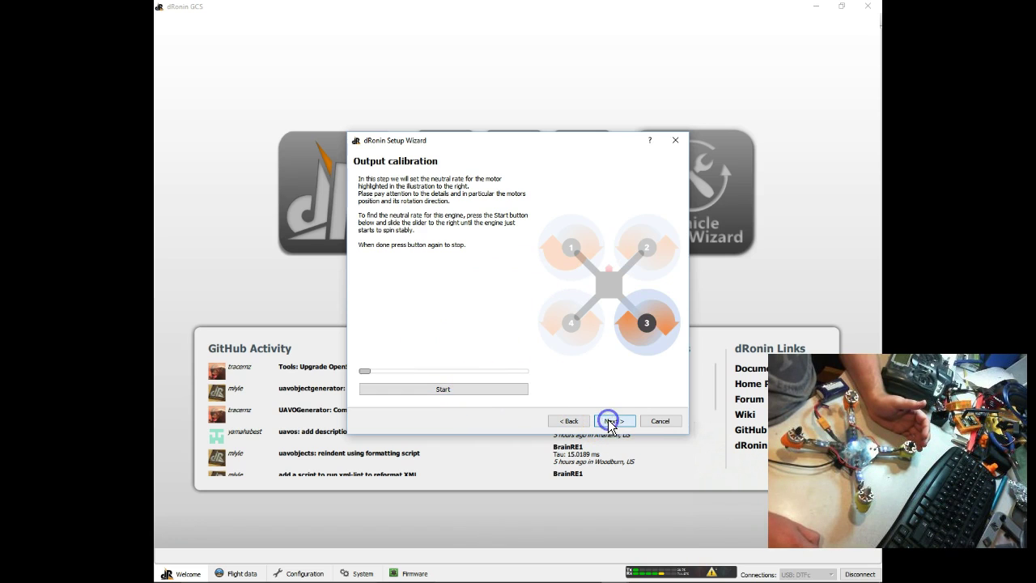
click(428, 389)
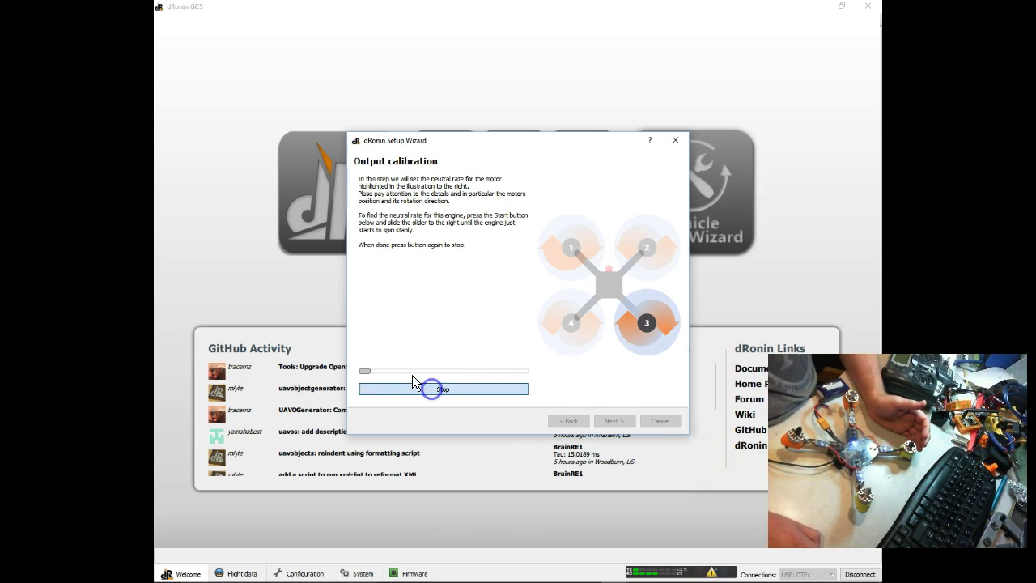
click(365, 370)
key(Right)
key(Right)
key(Right)
key(Right)
key(Right)
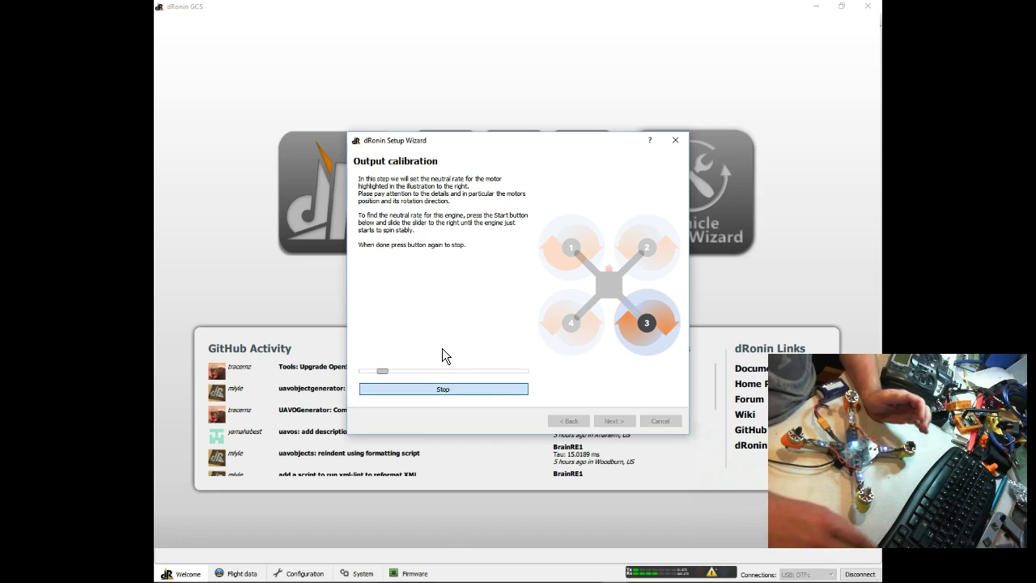
key(Right)
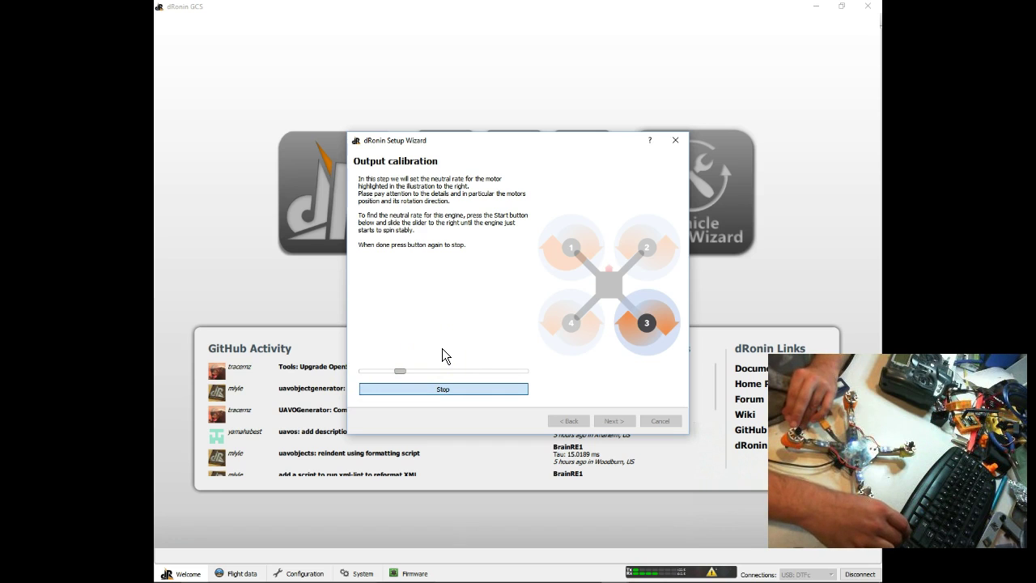
click(514, 391)
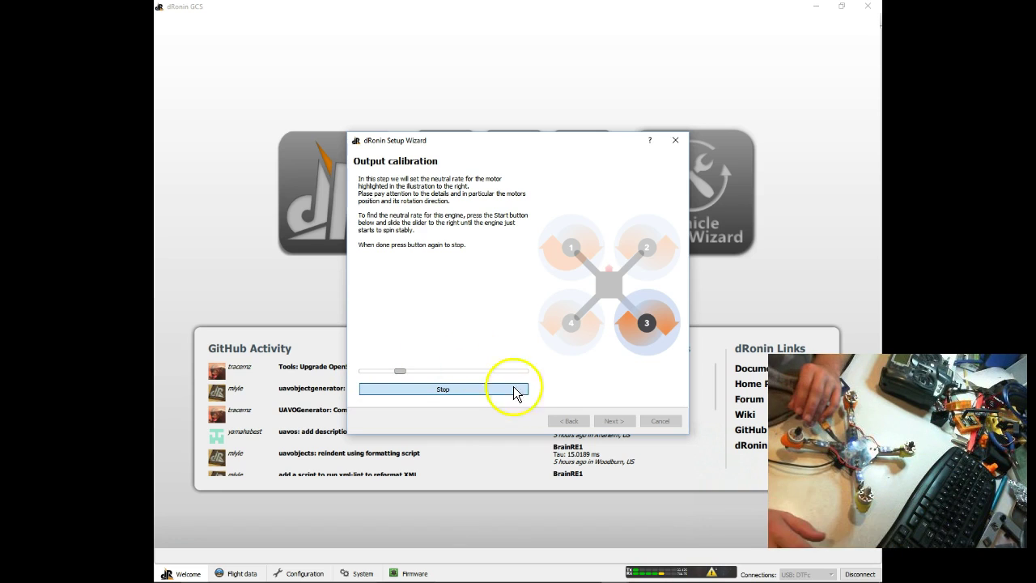
click(448, 389)
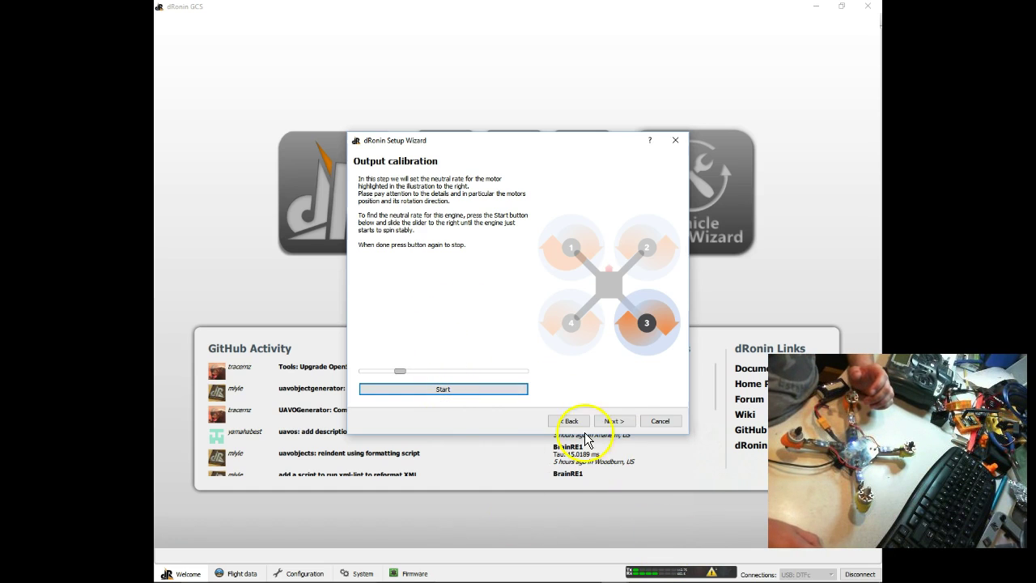
- Set motor 4's neutral rate by raising its output twice, then stopping it
click(612, 421)
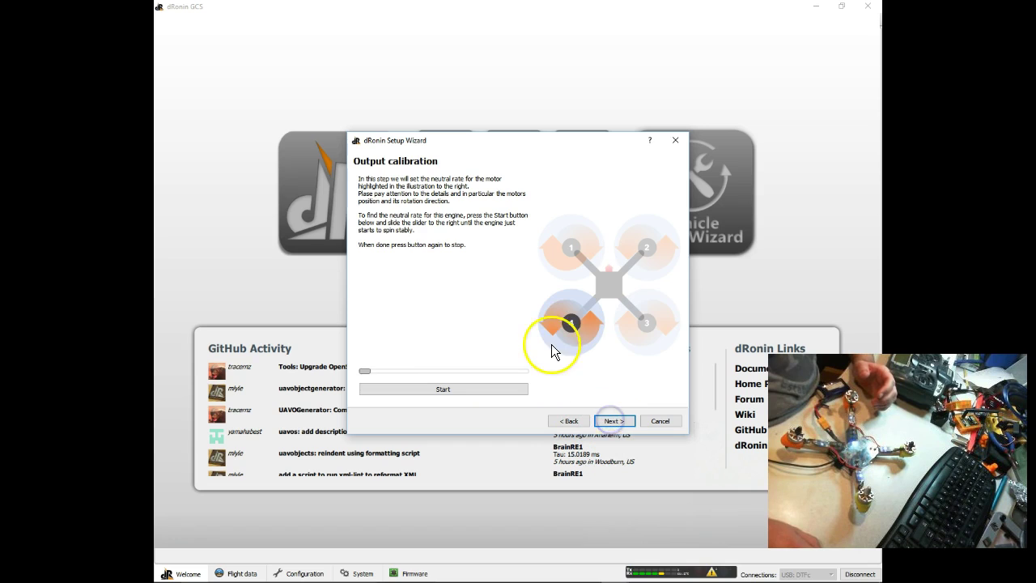
click(437, 390)
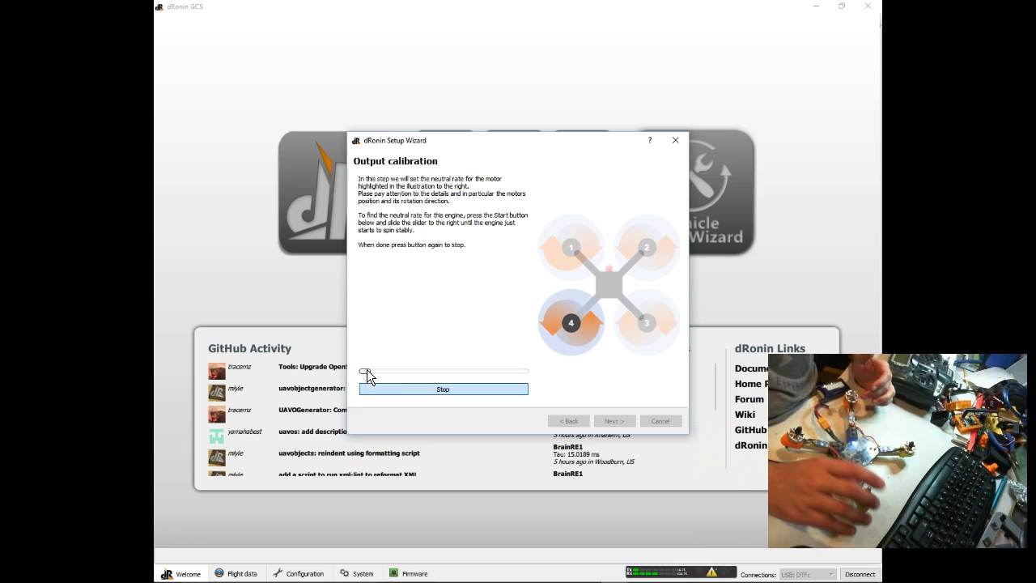
key(Right)
key(Right)
key(Right)
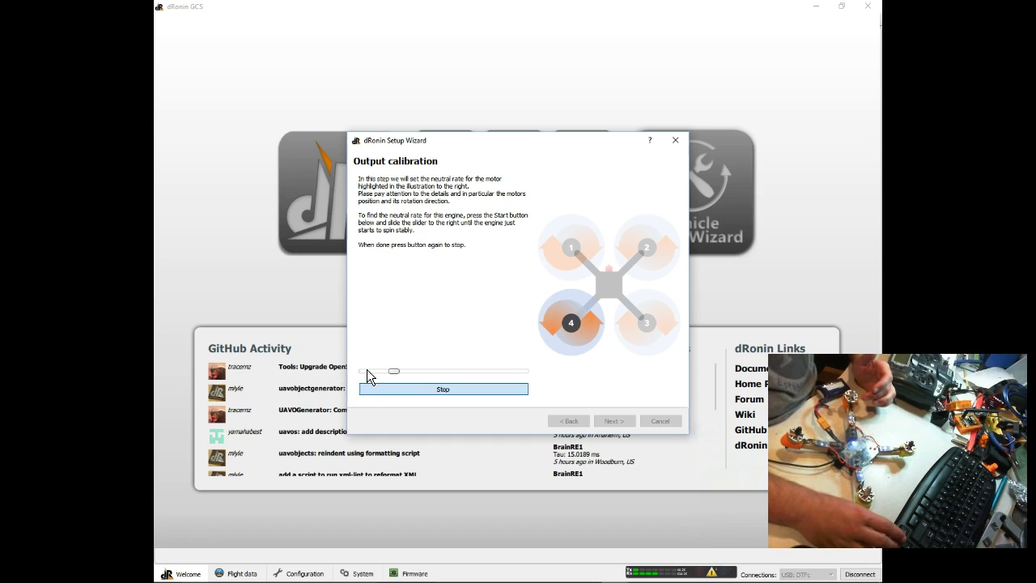
key(Right)
key(Right)
key(Right)
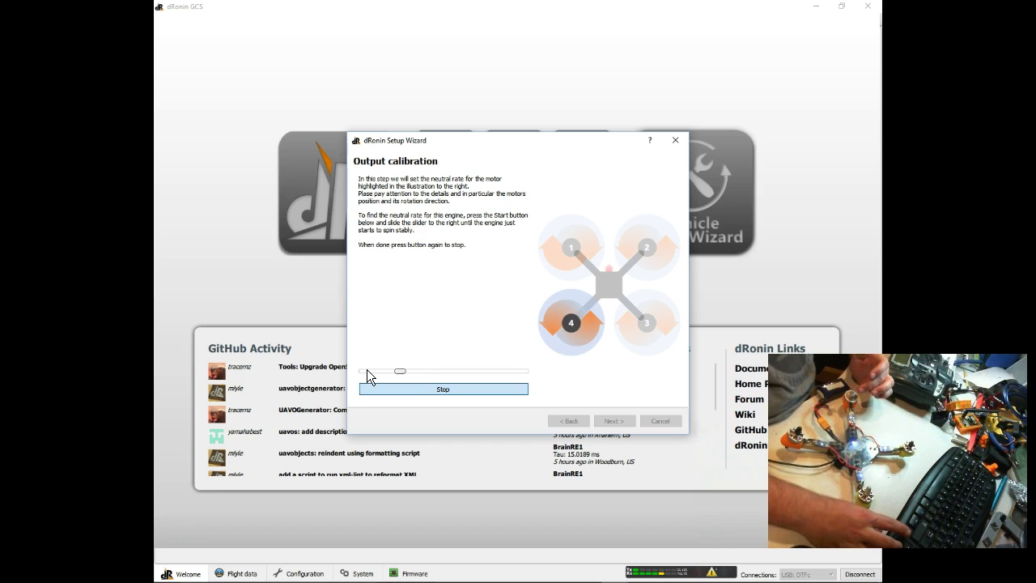
click(433, 391)
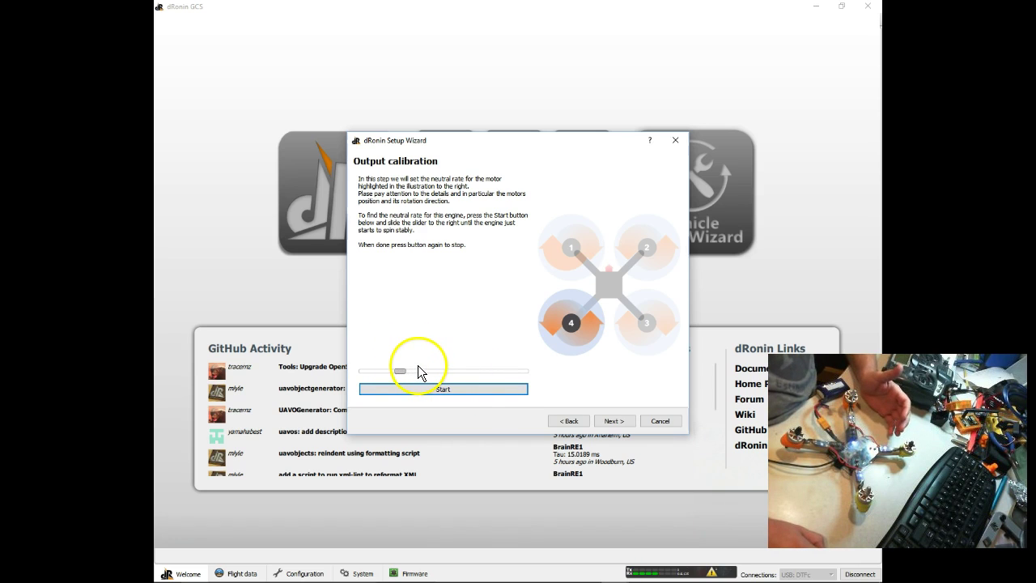
- Save the configuration to the DTFc and advance to the Congratulations page
click(615, 422)
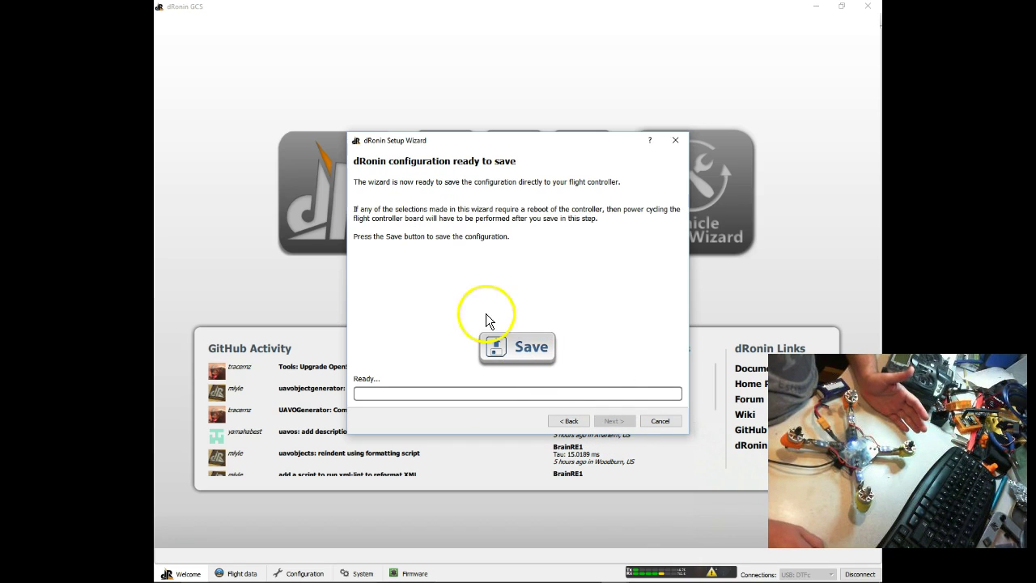
click(510, 346)
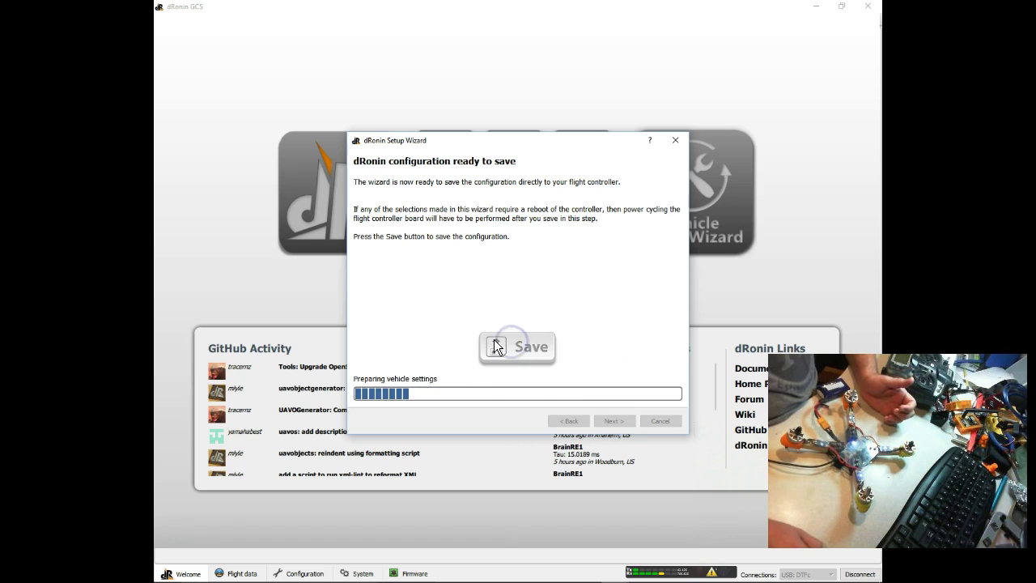
click(611, 422)
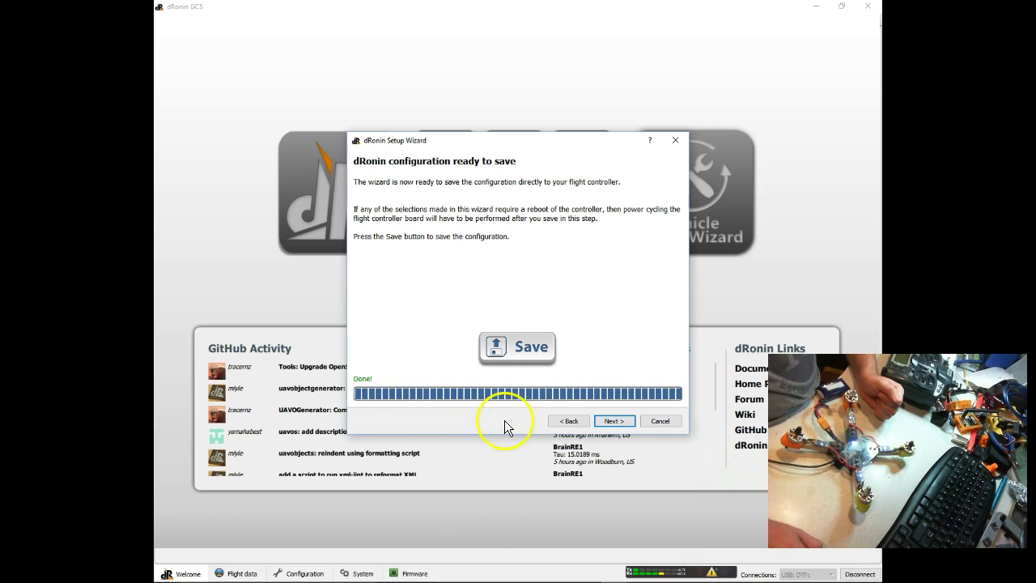
click(603, 420)
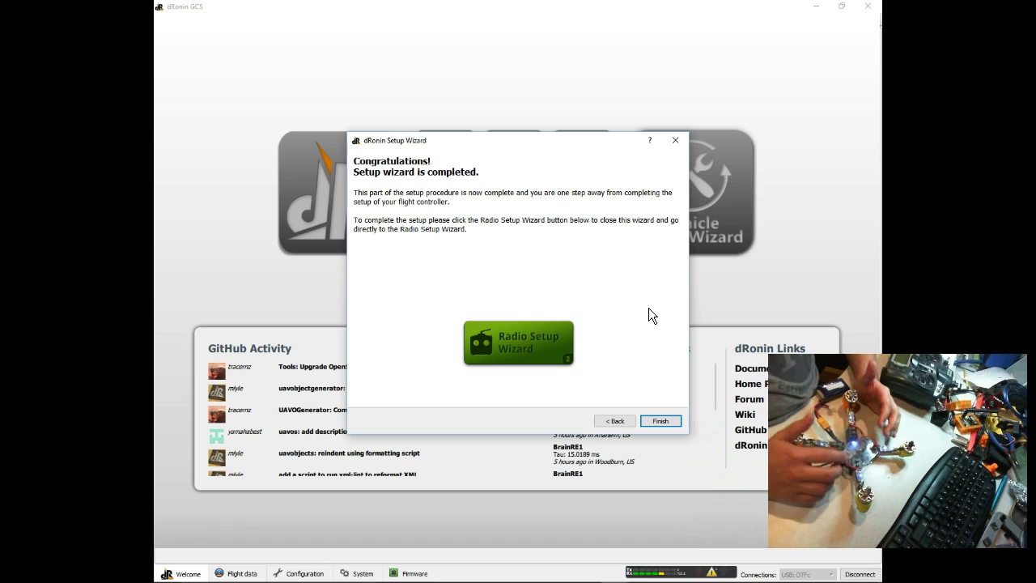
- Close the setup wizard via the Radio Setup Wizard button, landing on the RC Input page
click(531, 343)
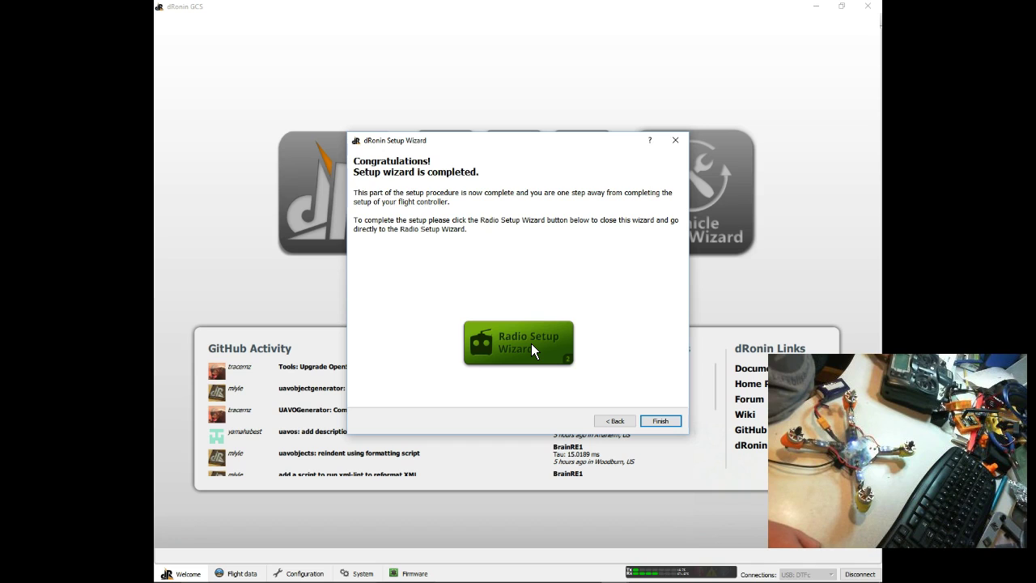
click(531, 343)
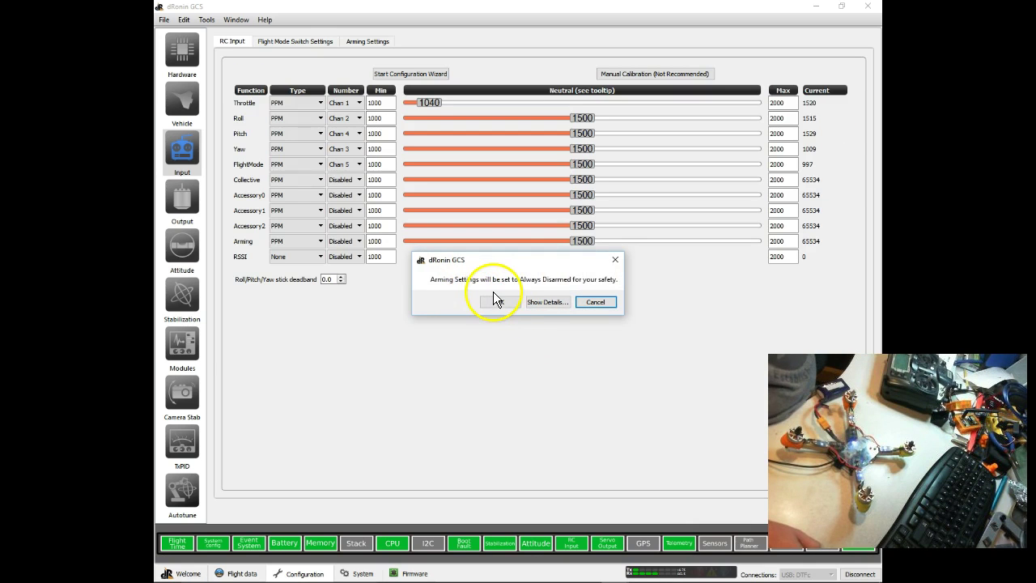
- Acknowledge the Always Disarmed safety notice to launch the inputs configuration wizard
click(497, 300)
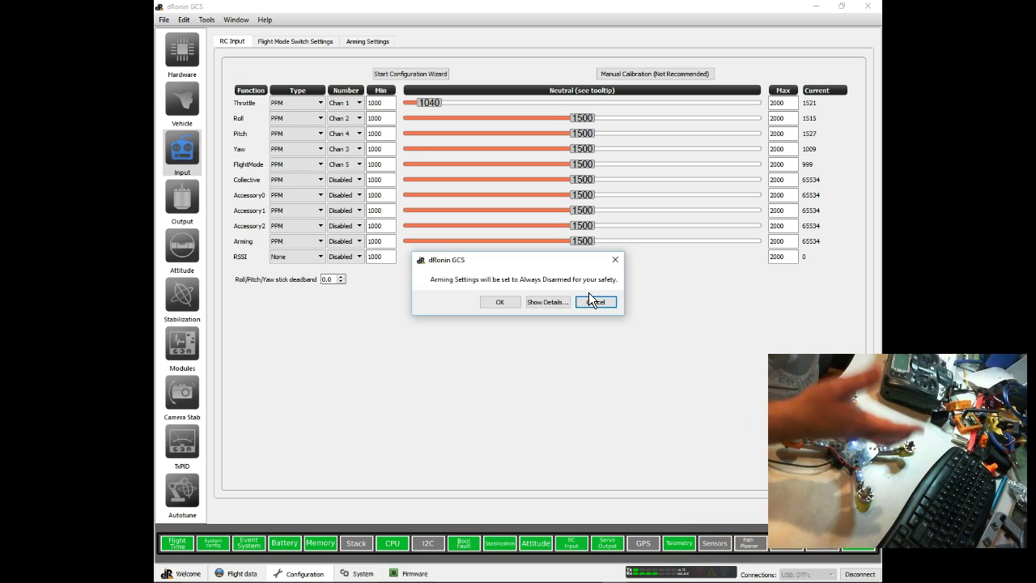
click(501, 305)
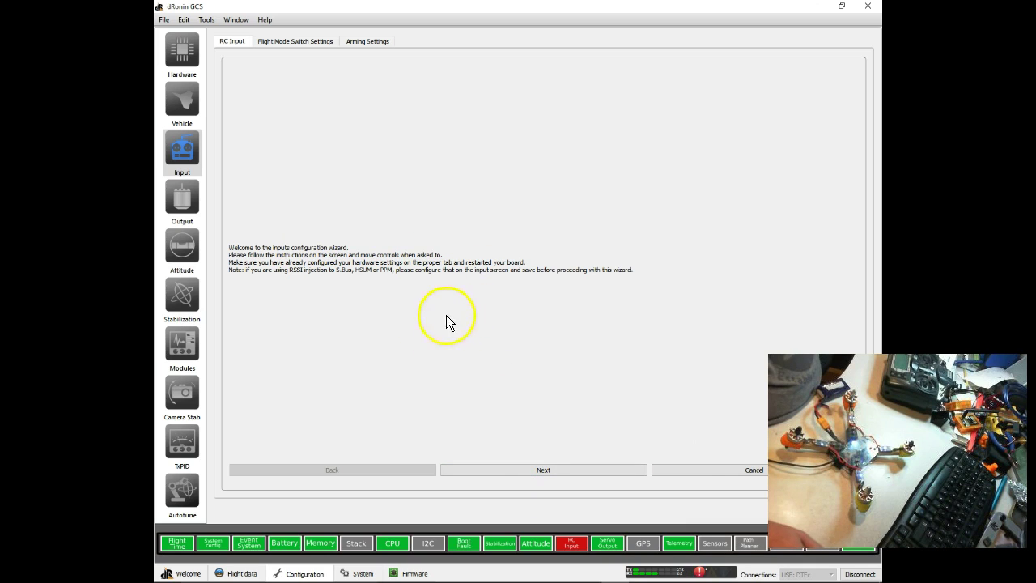
- Choose a Mode 2 transmitter in Acro mode and advance to stick identification
click(532, 469)
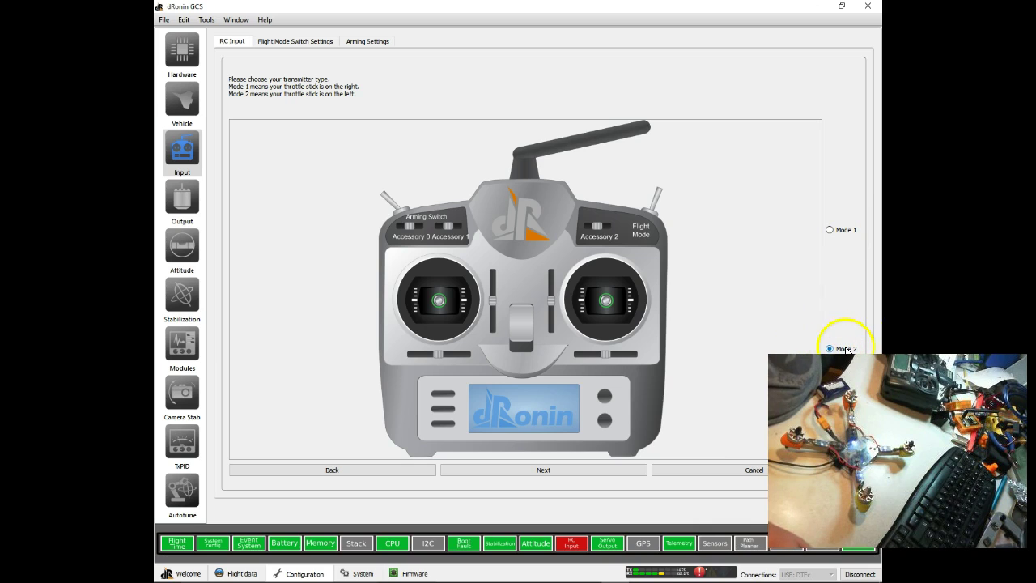
click(562, 471)
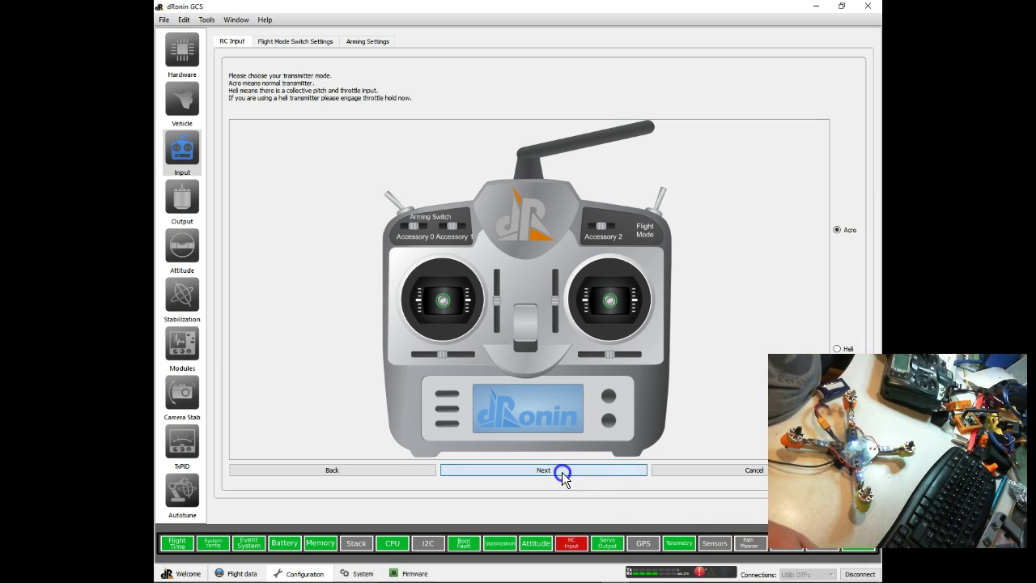
click(509, 469)
click(524, 416)
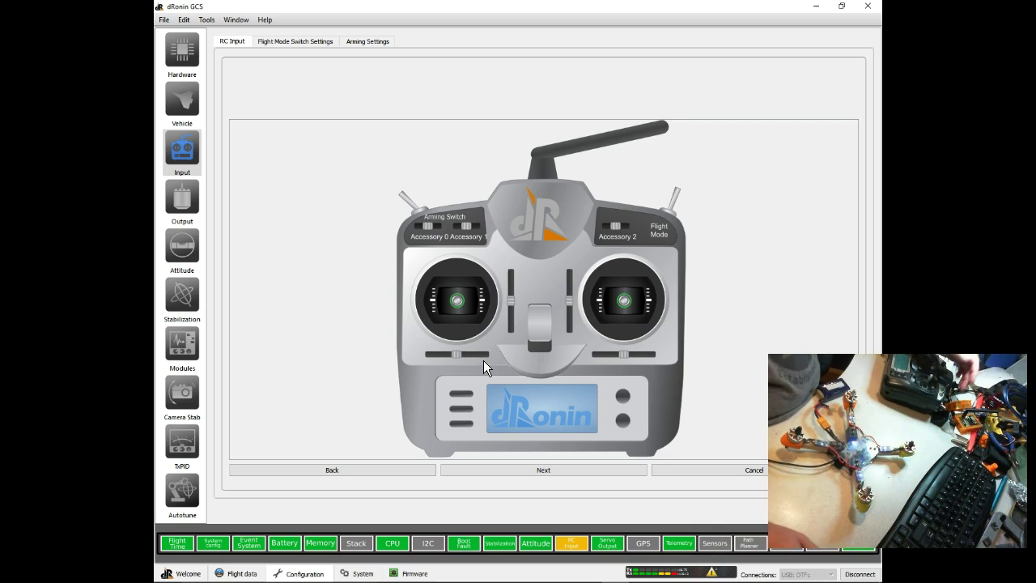
- Identify the stick channels, skip Accessory0–2, and register the arming switch
click(468, 355)
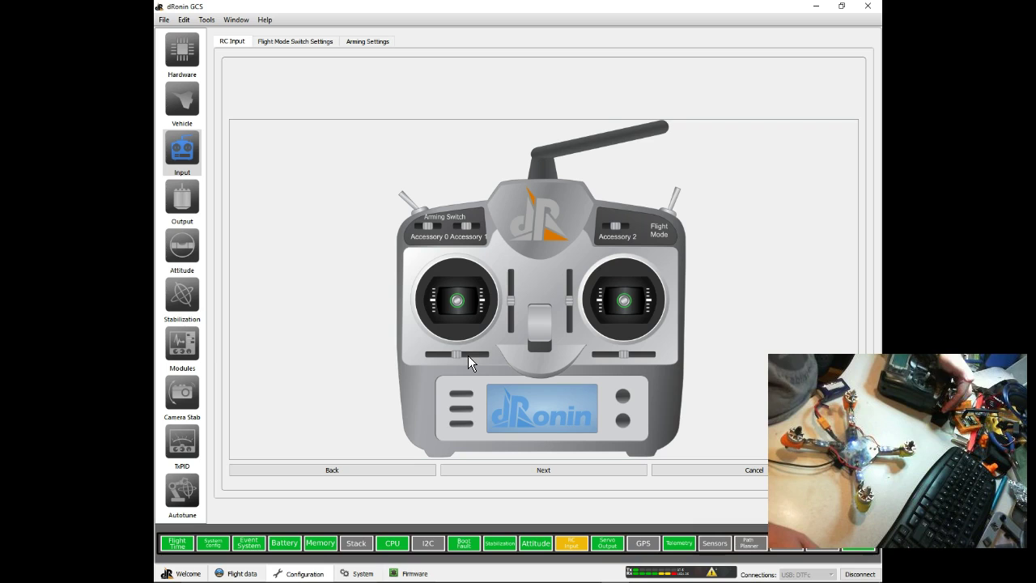
click(496, 421)
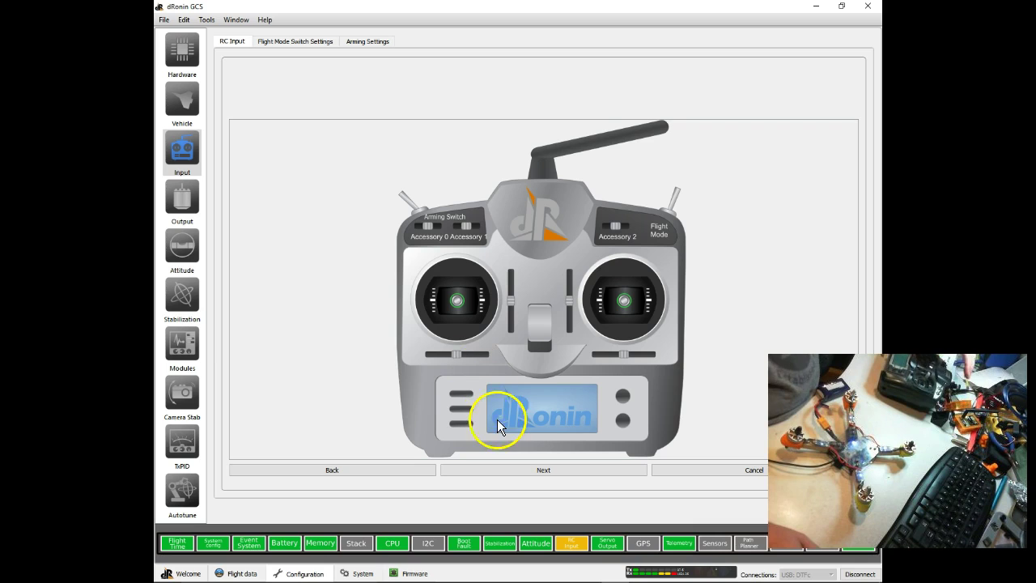
click(544, 471)
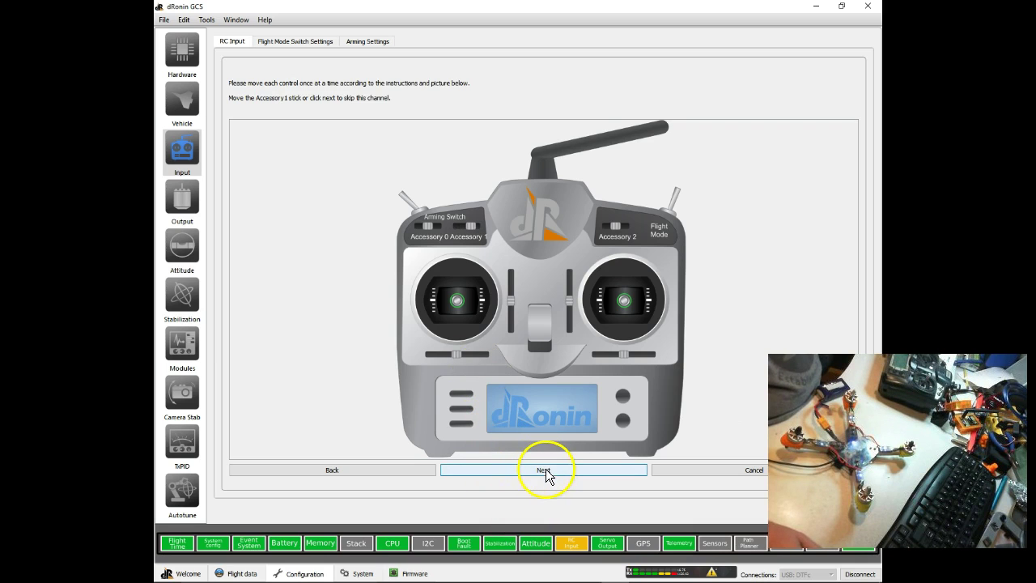
click(543, 472)
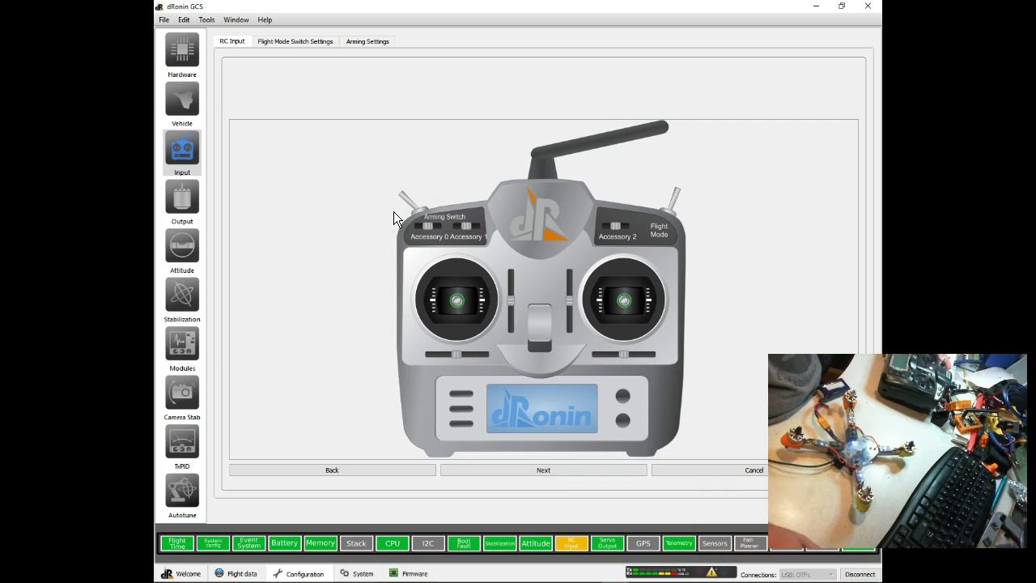
click(393, 204)
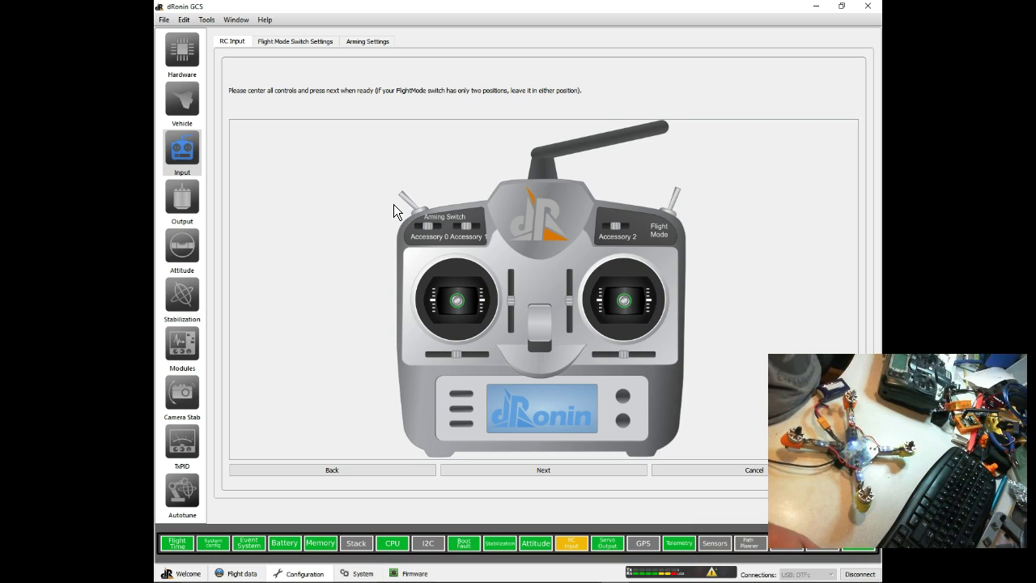
- Record the centred stick positions and sweep all controls to their extremes
drag(393, 204, 548, 492)
click(549, 471)
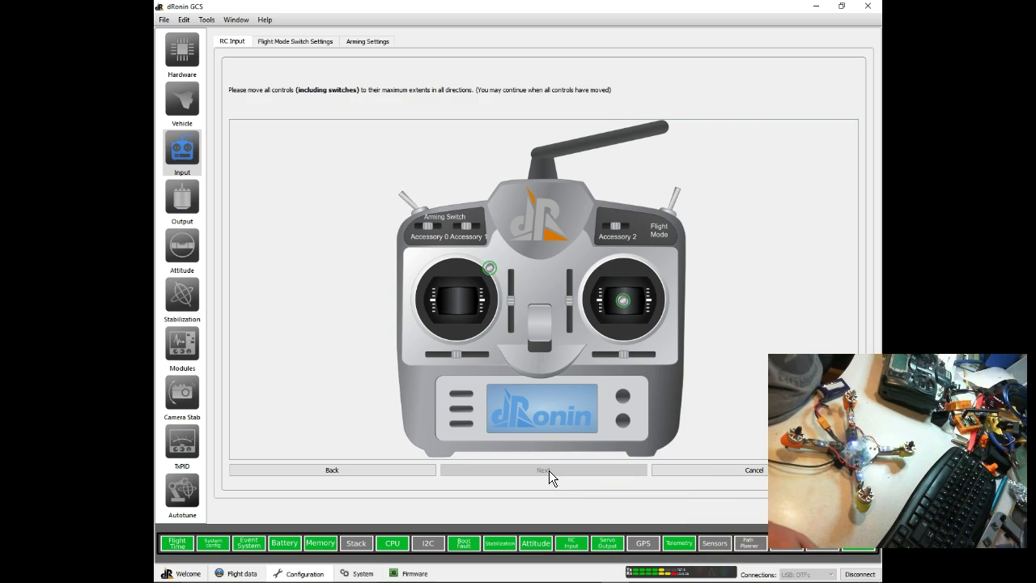
click(540, 465)
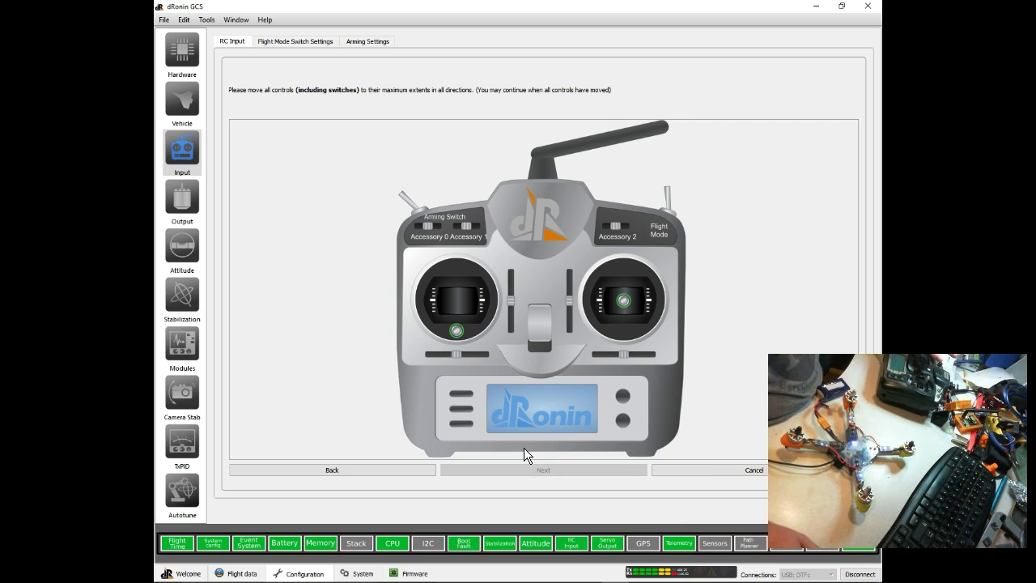
click(522, 441)
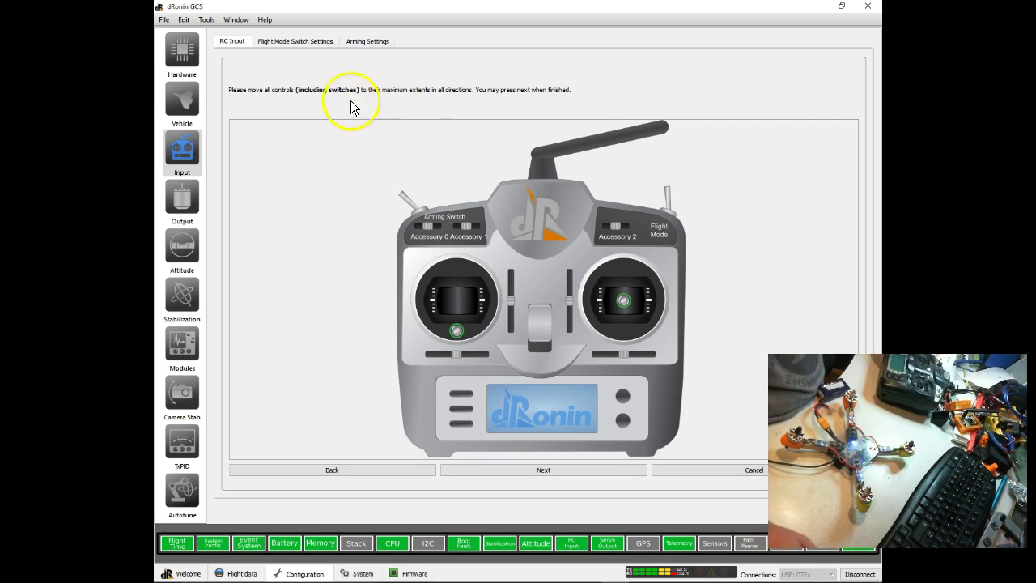
- Finish the range capture and mark the Pitch channel as reversed
click(548, 471)
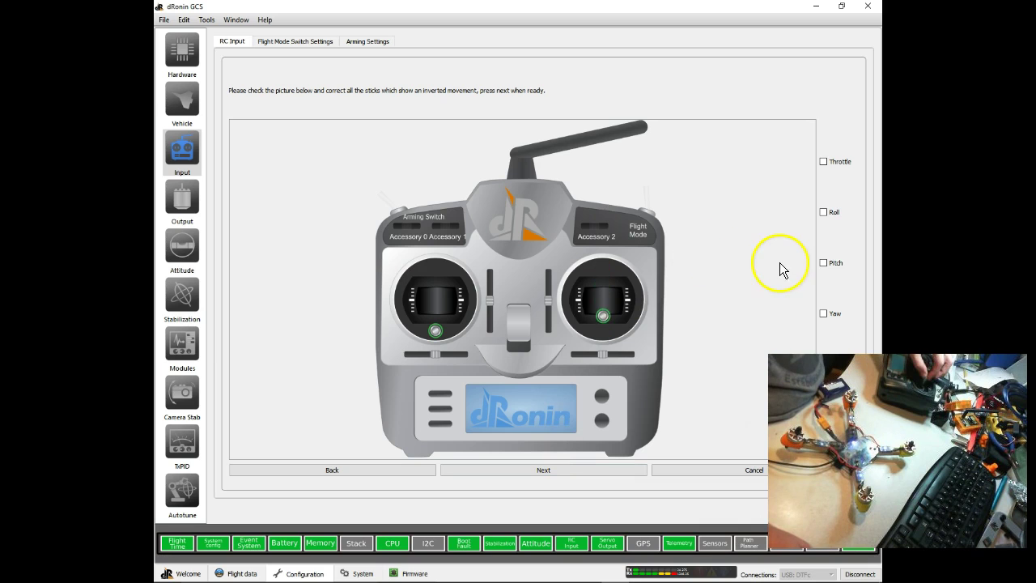
click(823, 262)
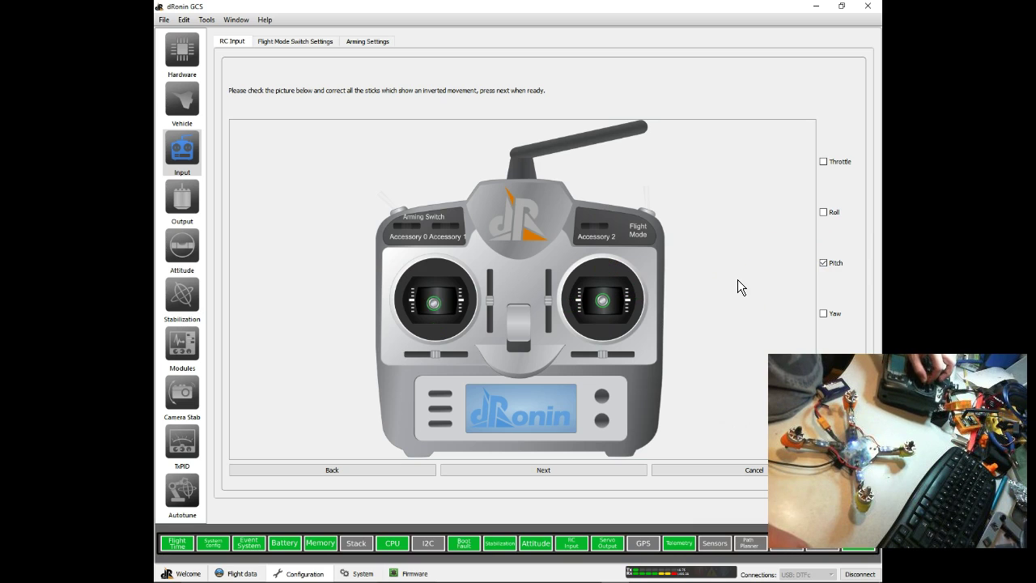
click(600, 453)
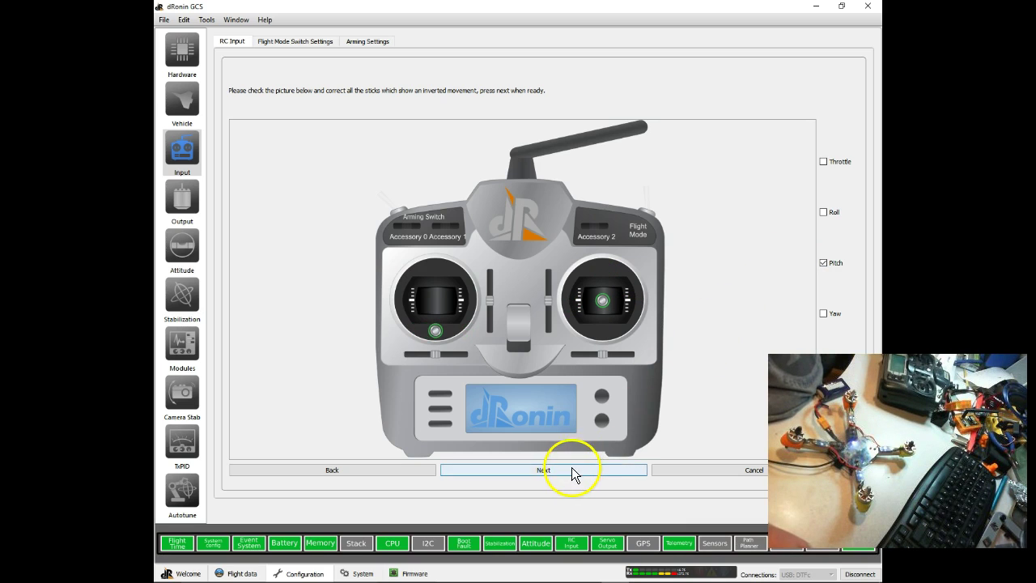
- Pass the transmitter-off failsafe test, verify stick directions, and finish the inputs wizard
click(568, 469)
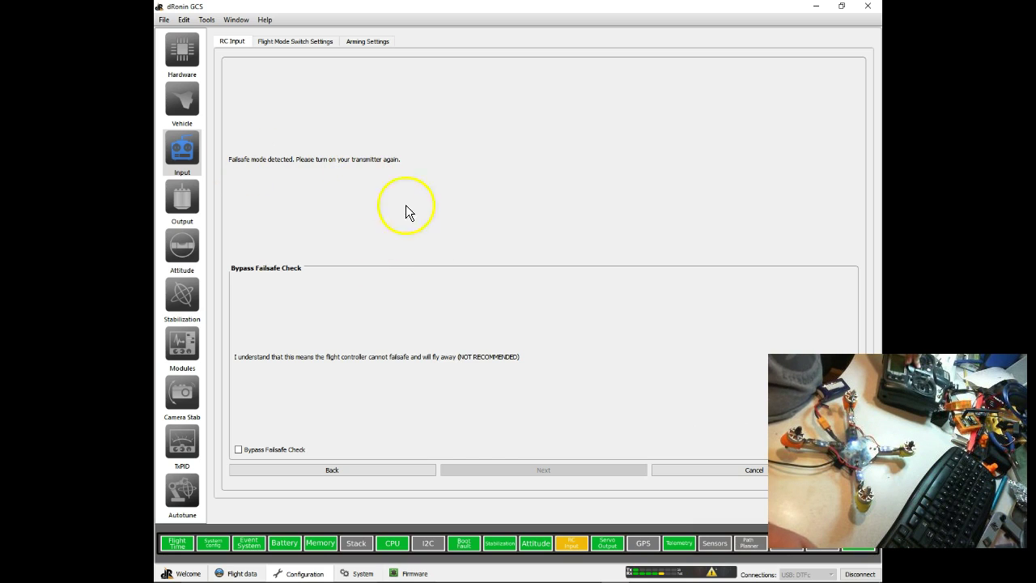
click(436, 412)
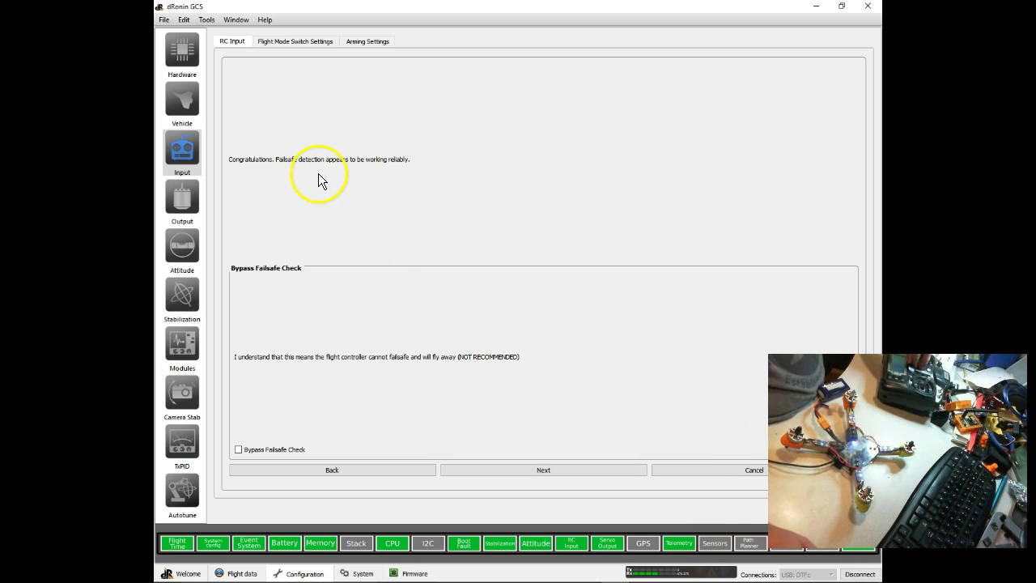
click(534, 469)
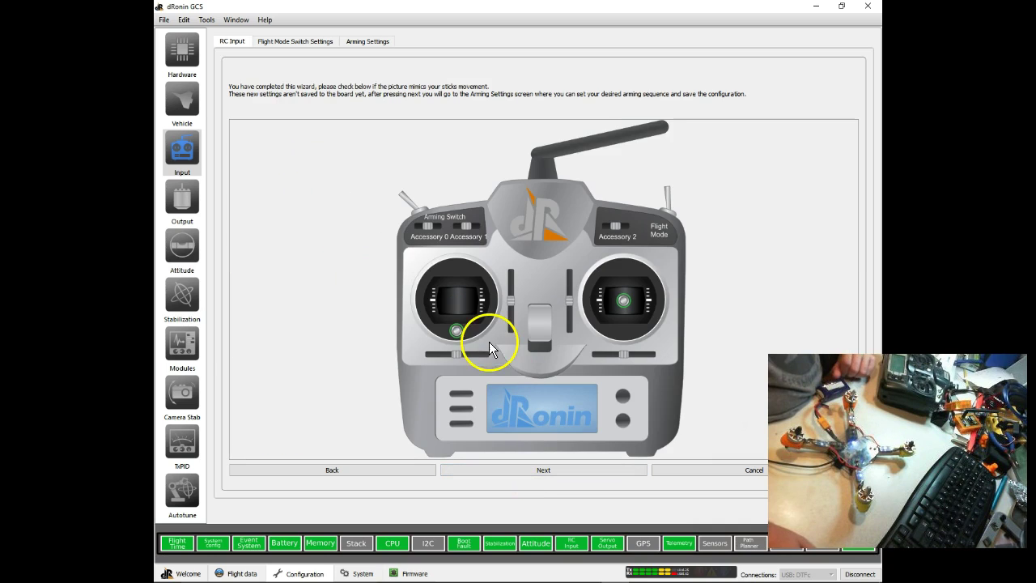
click(449, 304)
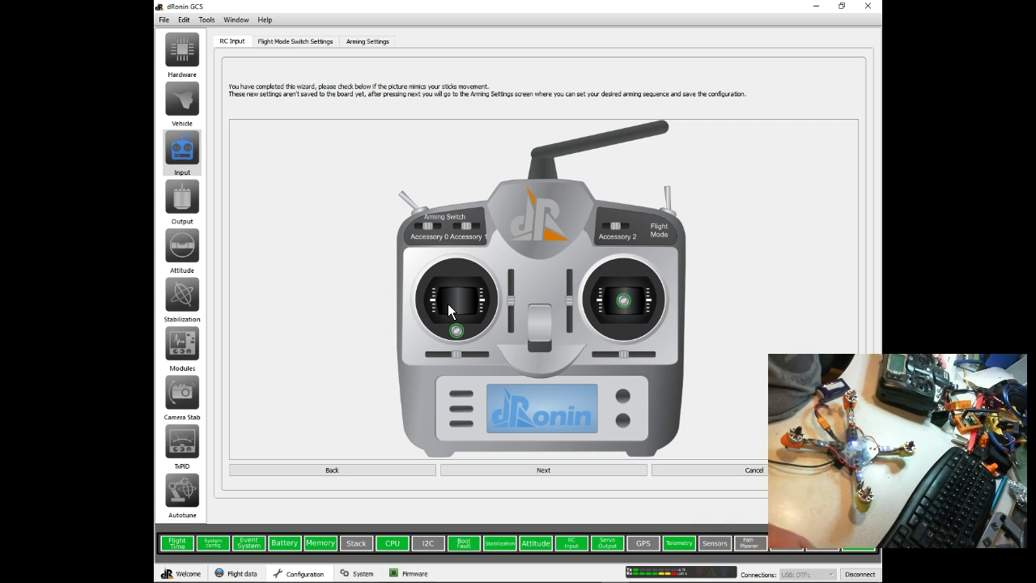
click(539, 470)
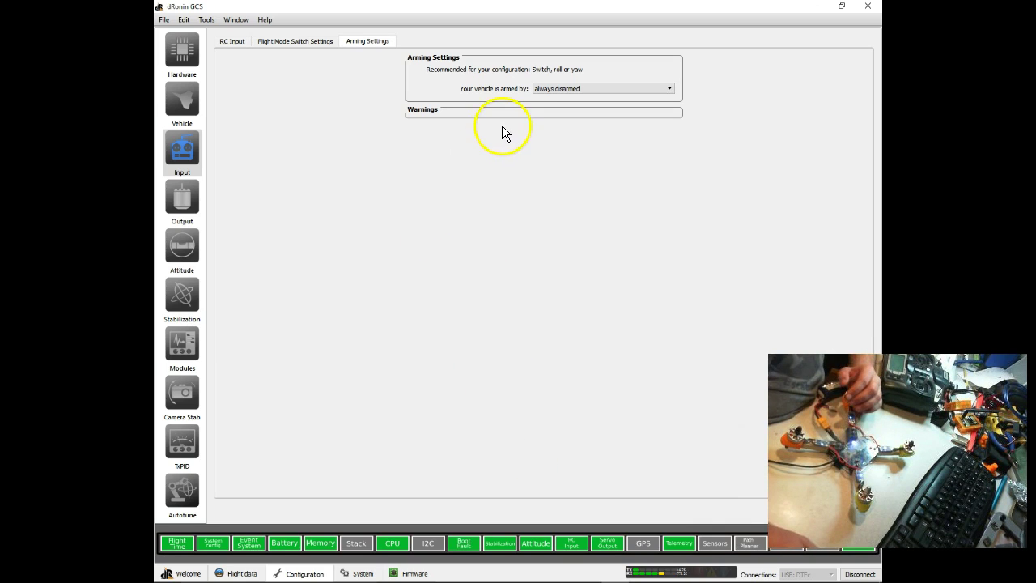
- Set arming to 'a switch' and keep gyro calibration at 1000 ms
click(588, 89)
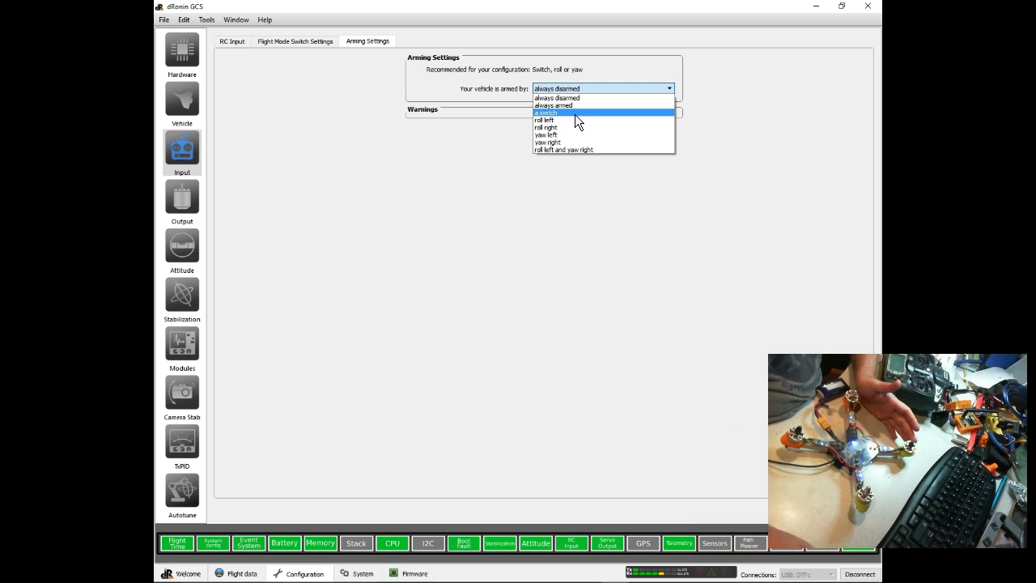
click(575, 113)
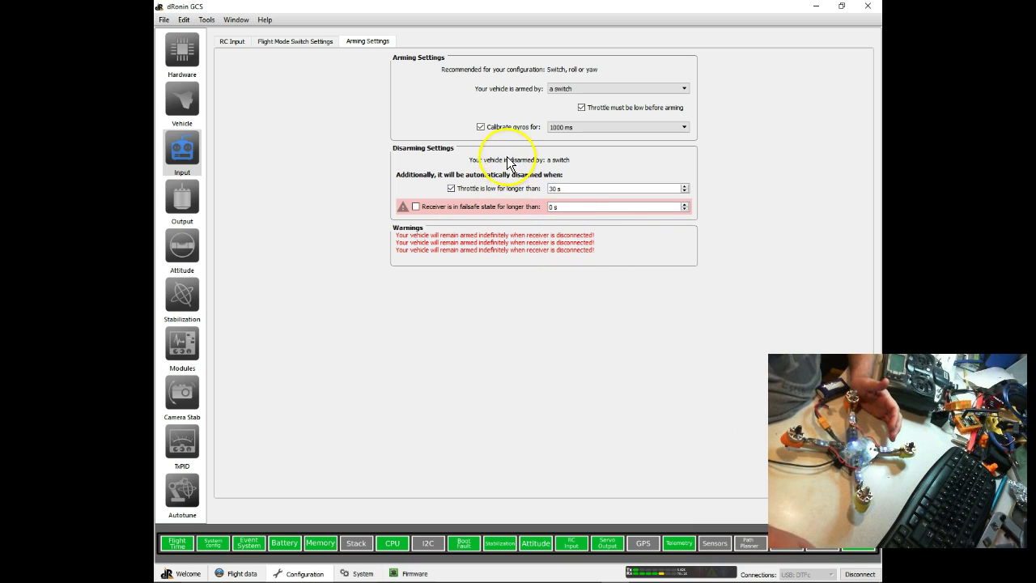
click(580, 108)
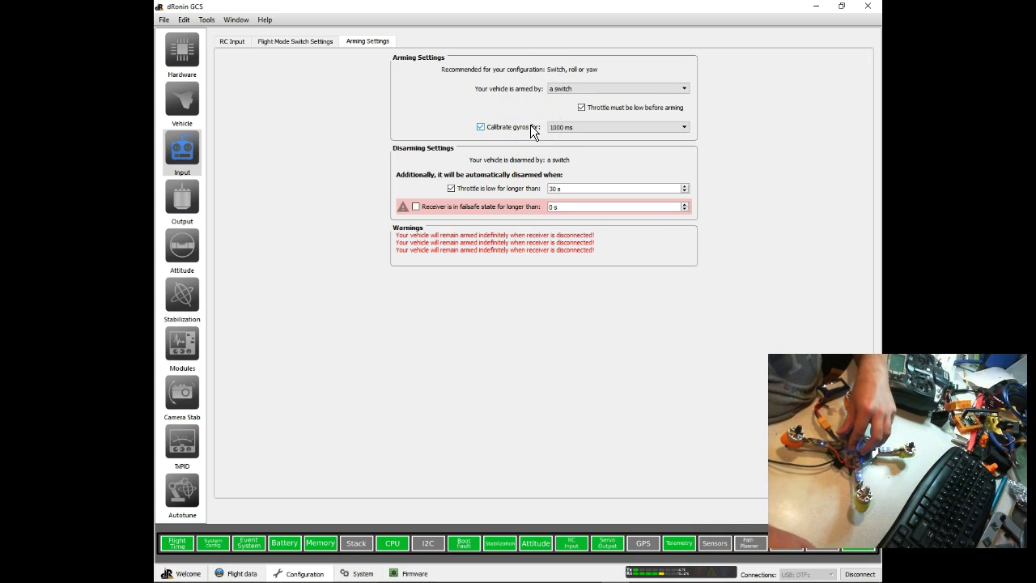
click(558, 127)
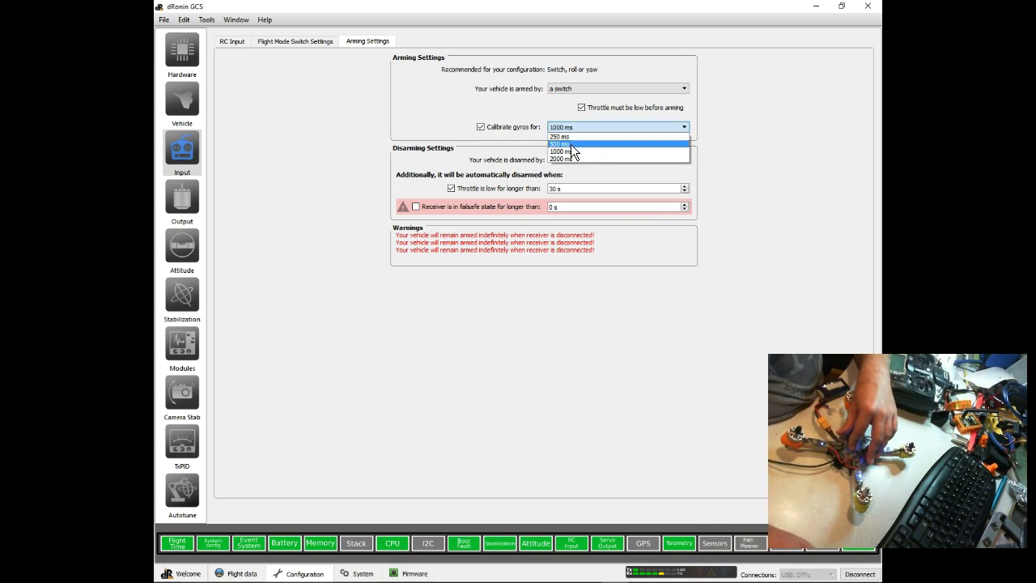
click(570, 151)
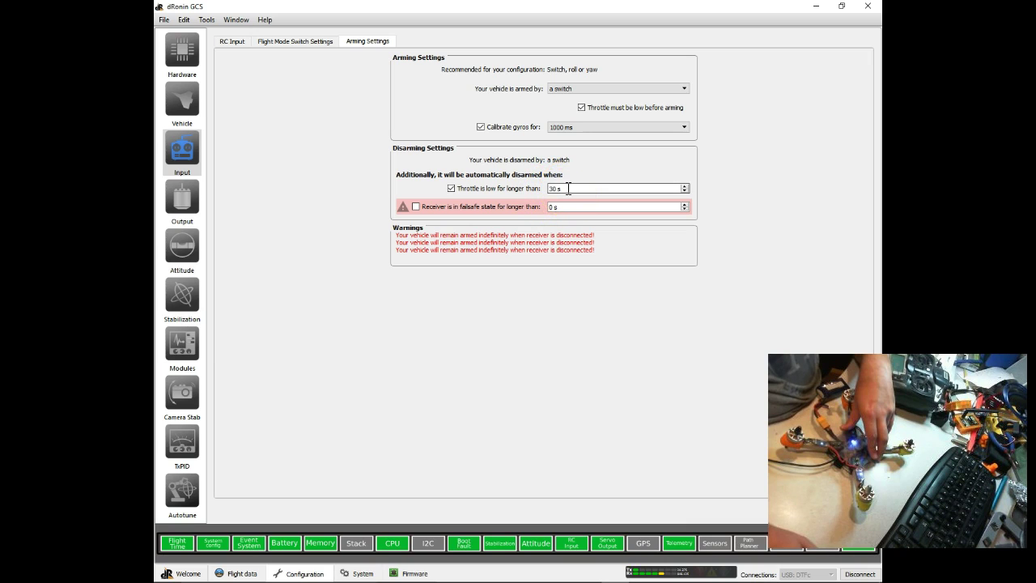
- Enable auto-disarm on receiver failsafe and set its delay to 2 s
click(416, 206)
click(551, 206)
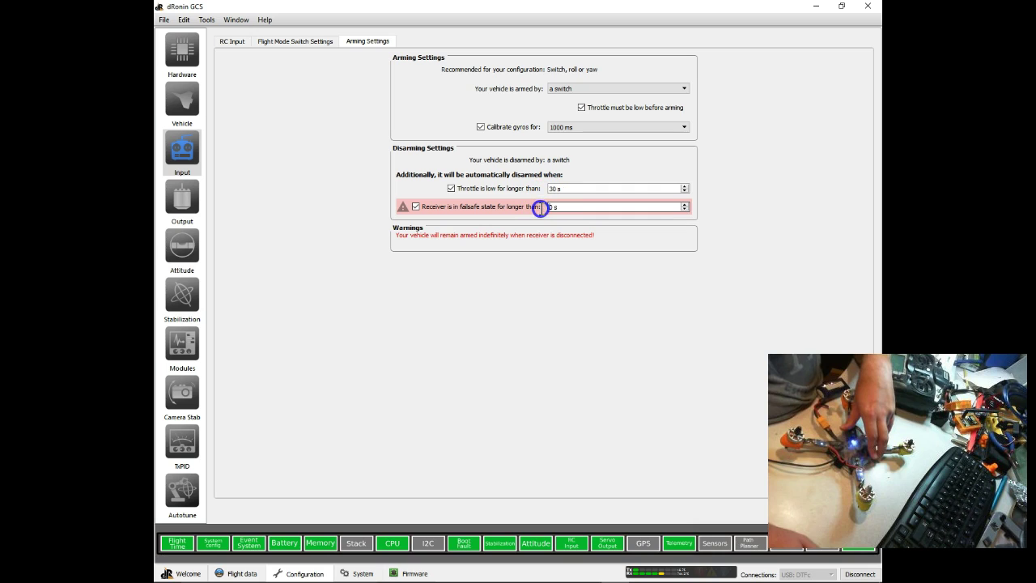
click(551, 206)
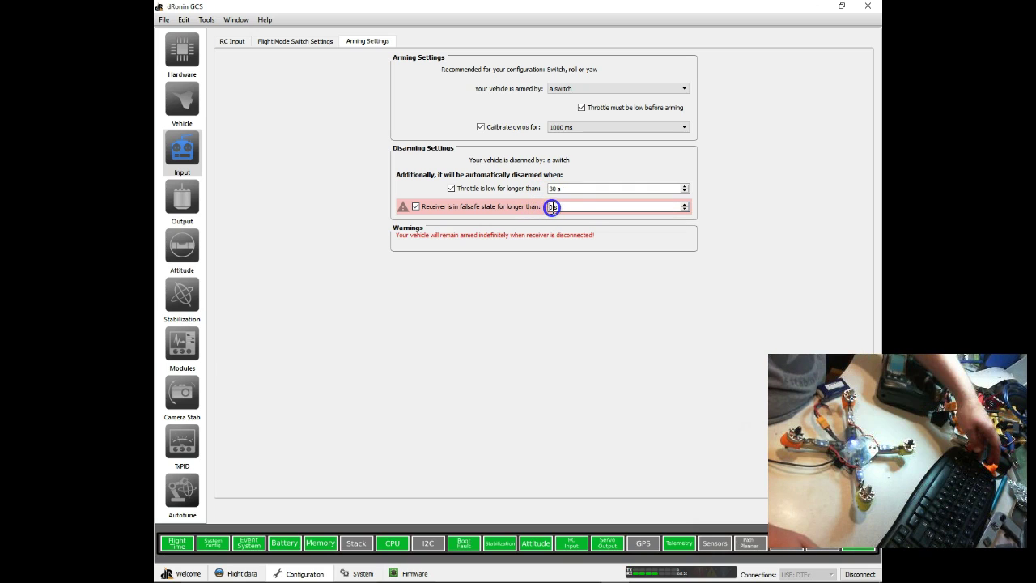
double_click(554, 209)
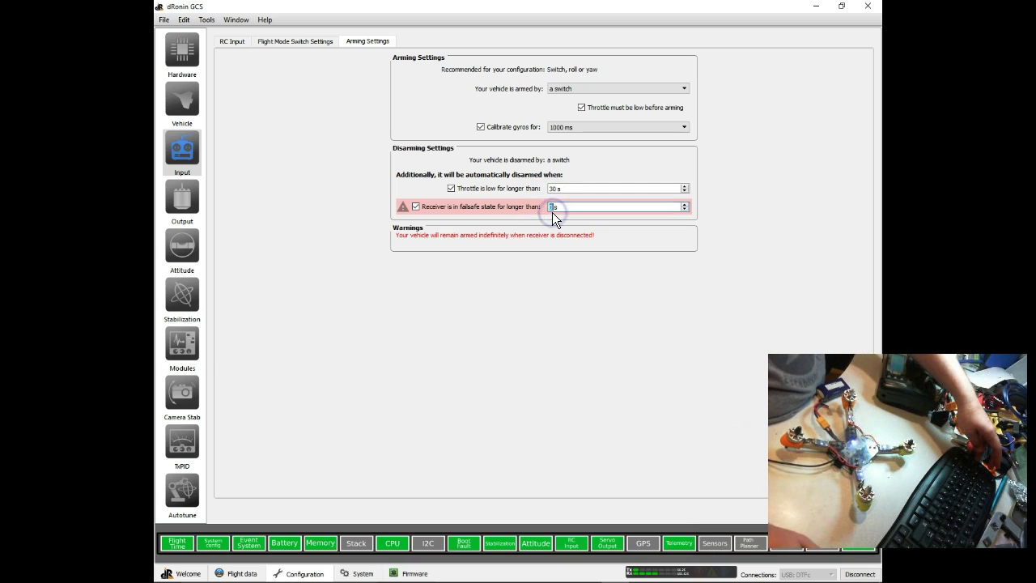
text(2)
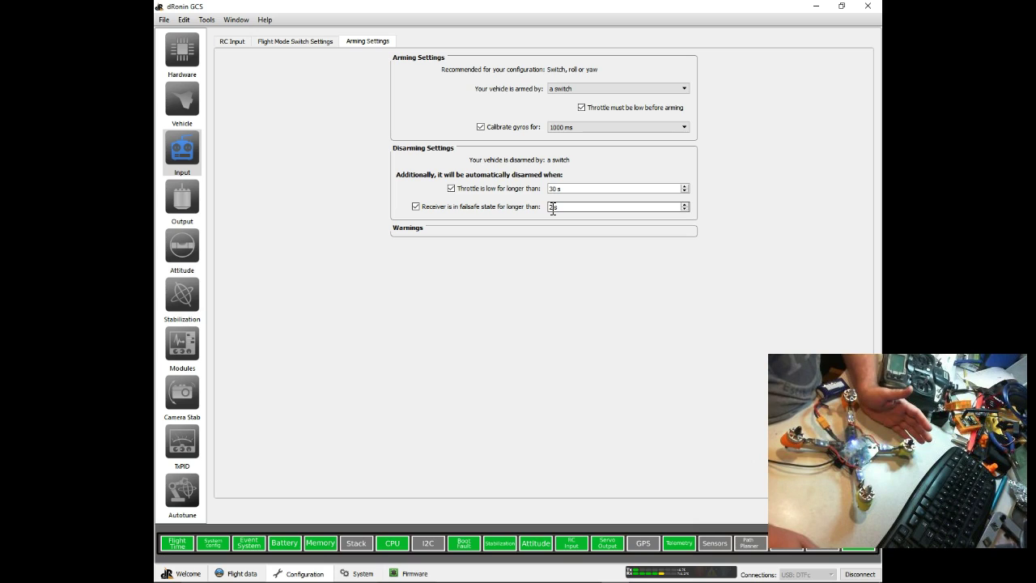
click(560, 208)
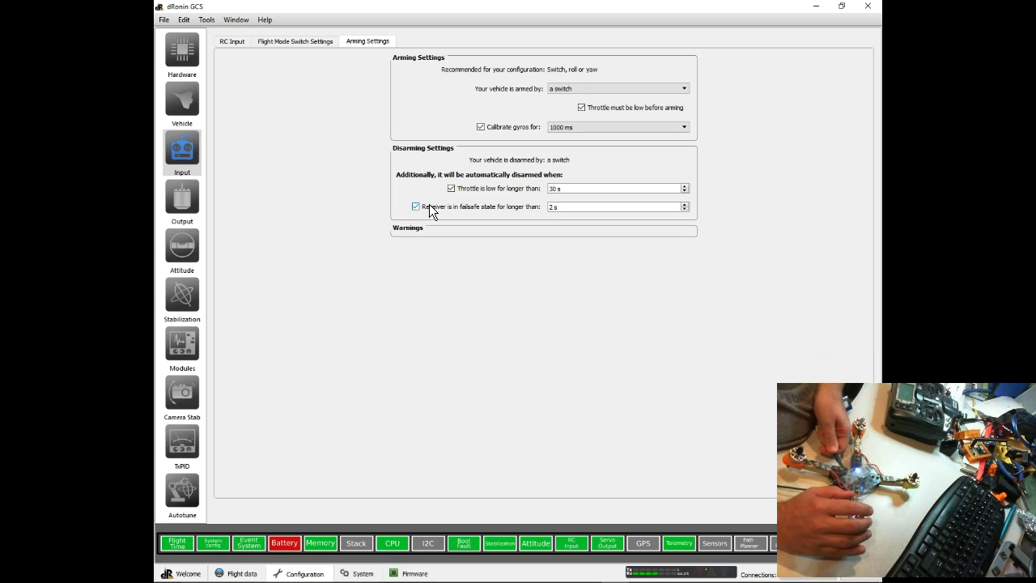
- Assign Leveling, Autotune and Leveling to flight mode switch positions 1, 2 and 3
click(282, 45)
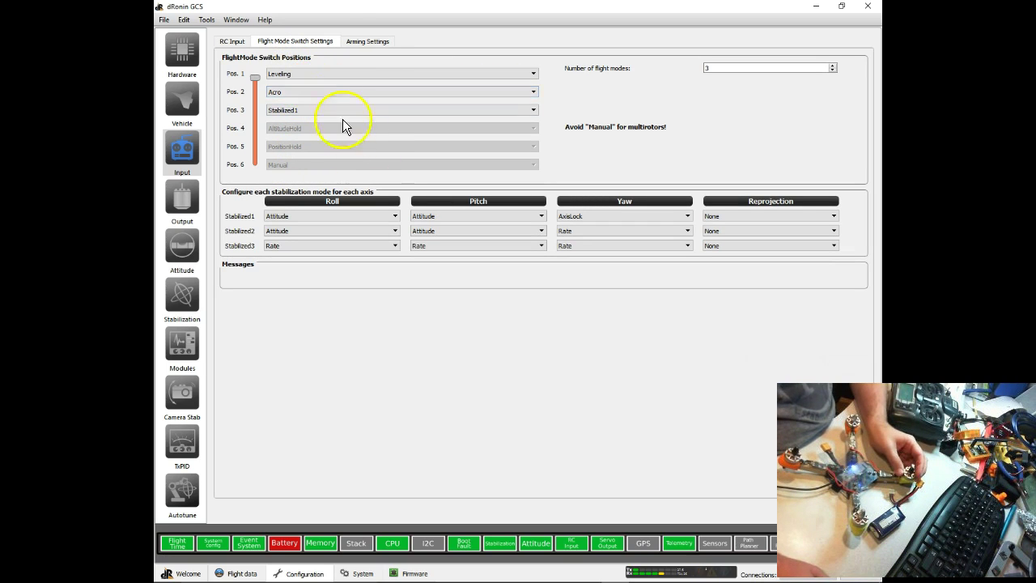
click(312, 75)
click(330, 73)
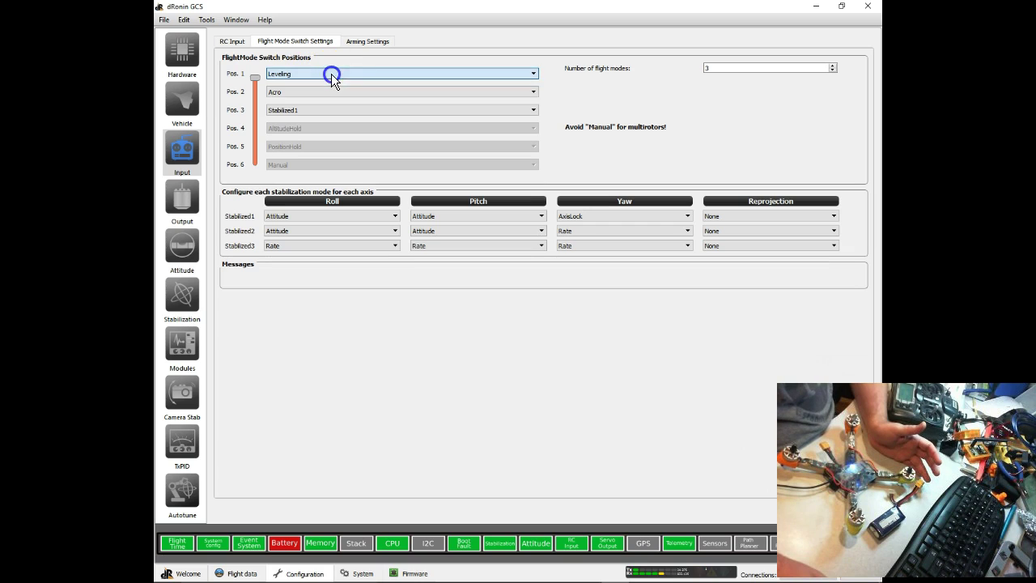
click(314, 93)
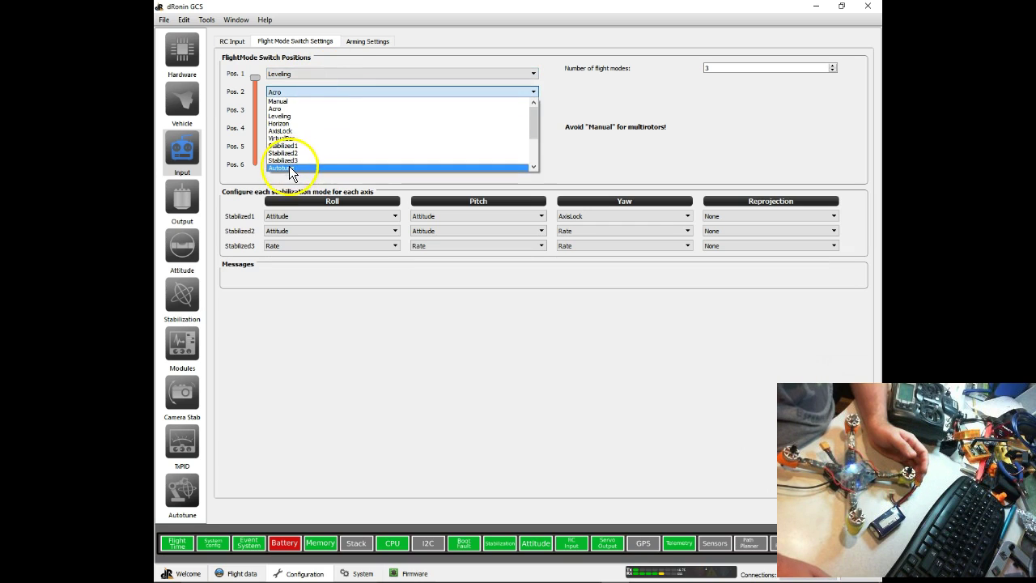
click(285, 166)
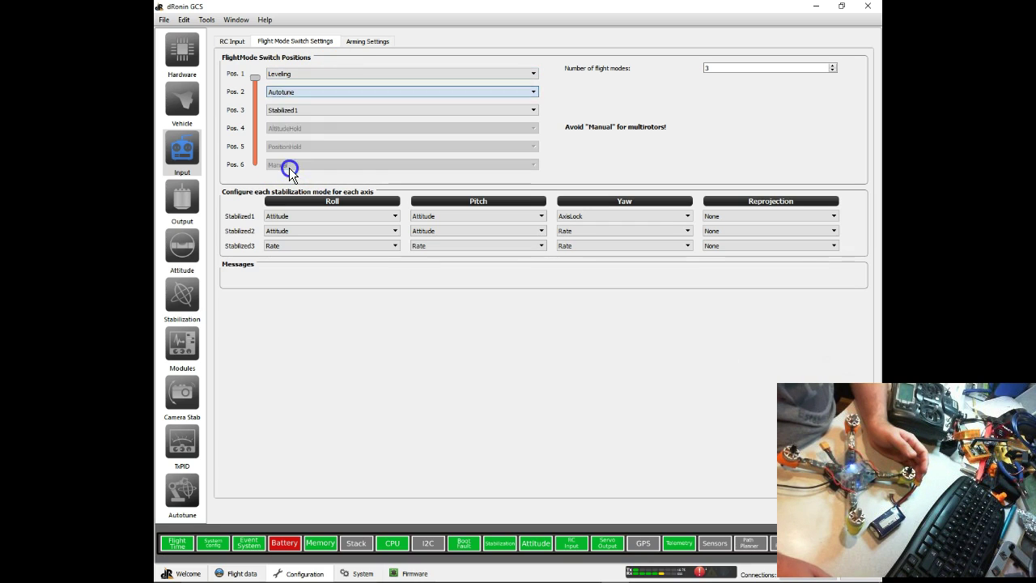
click(310, 111)
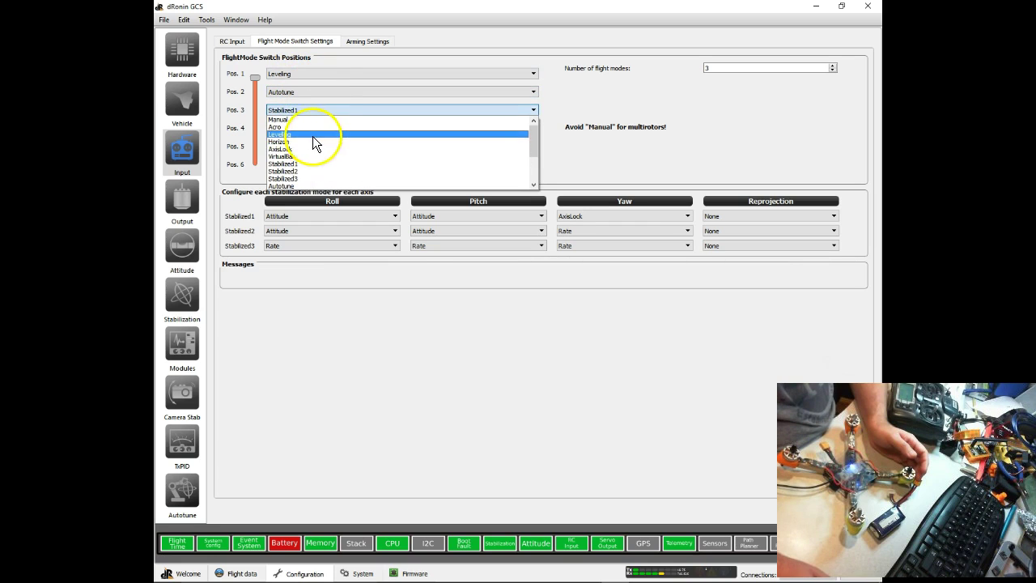
click(314, 142)
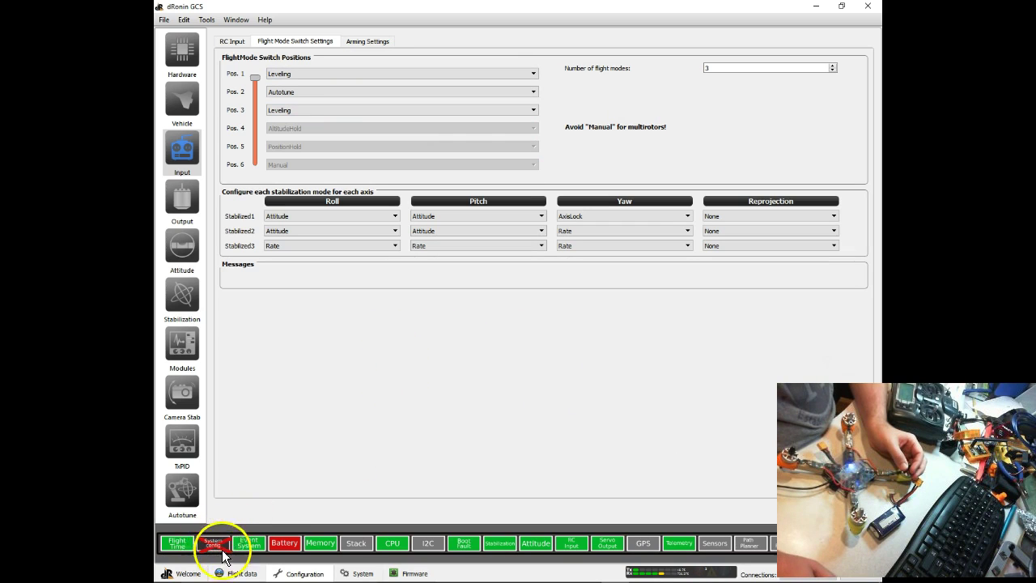
- Tick Enable Autotune Module on the Autotune page and save it to the flight controller
mouse_move(222, 548)
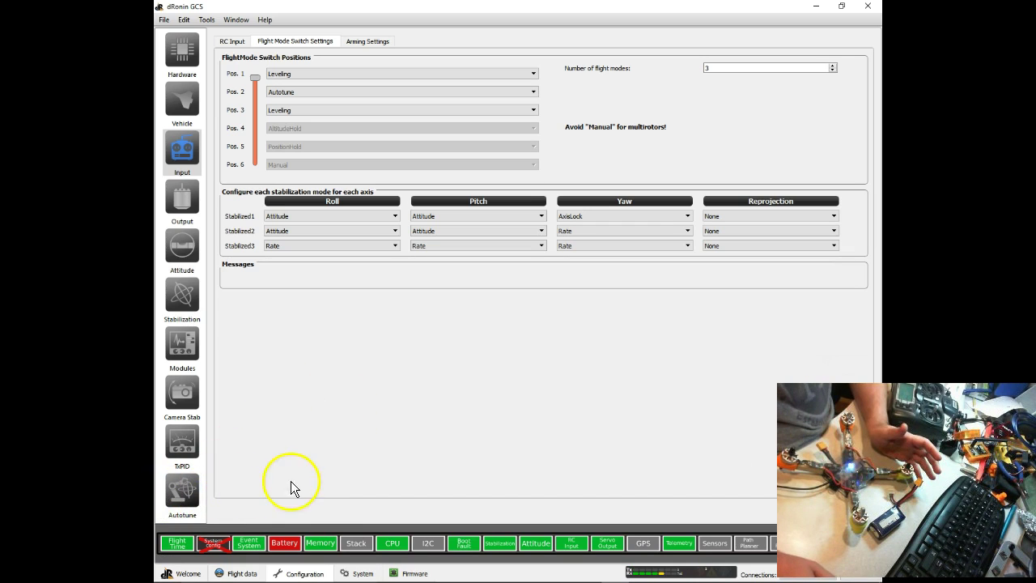
click(183, 493)
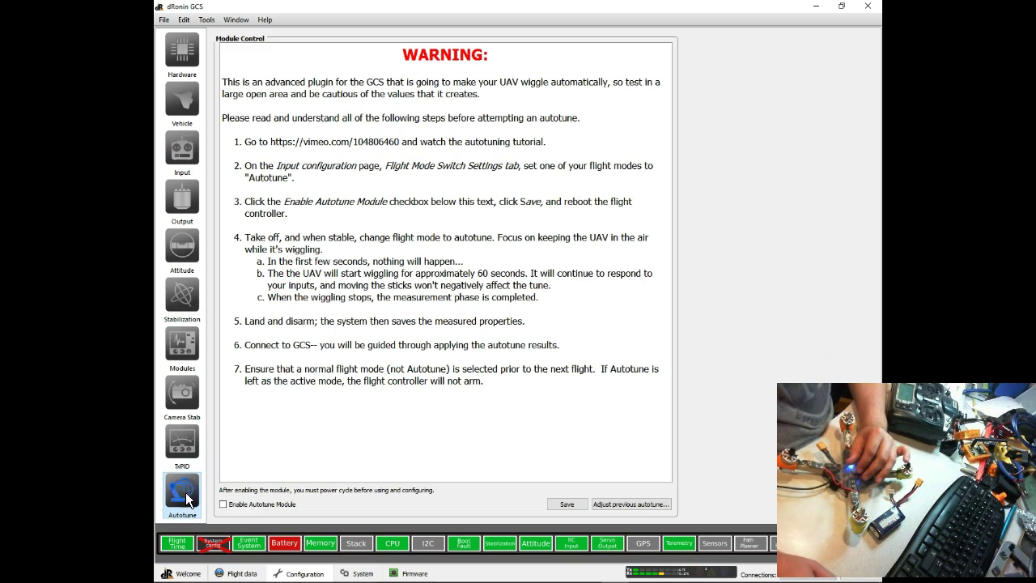
click(223, 505)
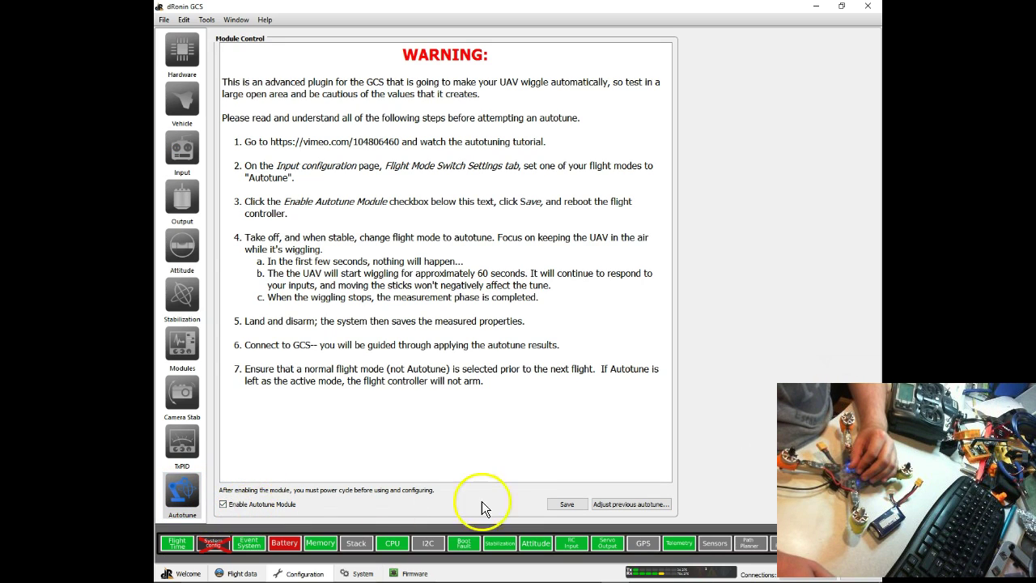
click(562, 507)
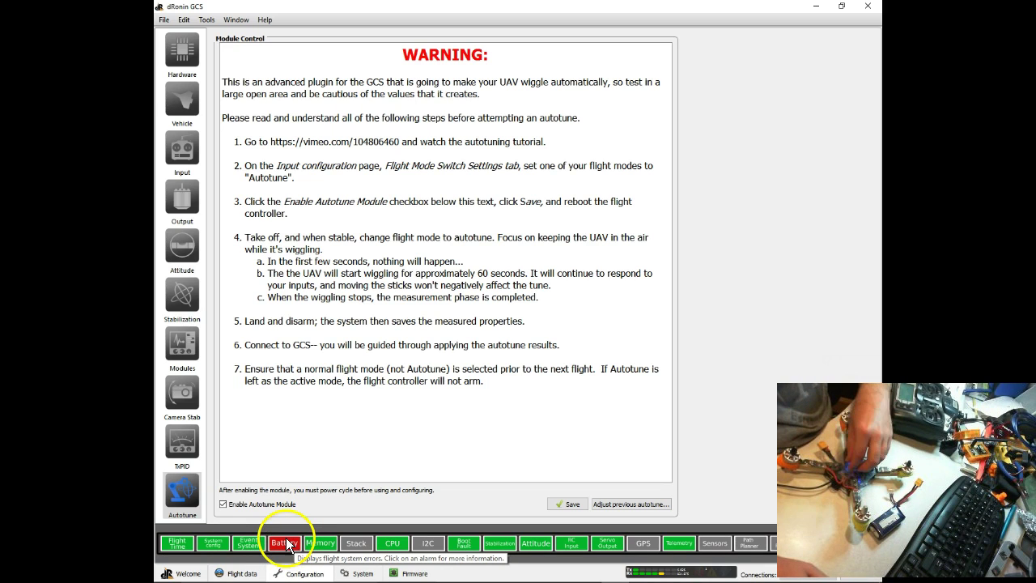
- Open the Battery module settings, inspect the battery alarm, and confirm live voltage and current readings
click(182, 349)
click(259, 39)
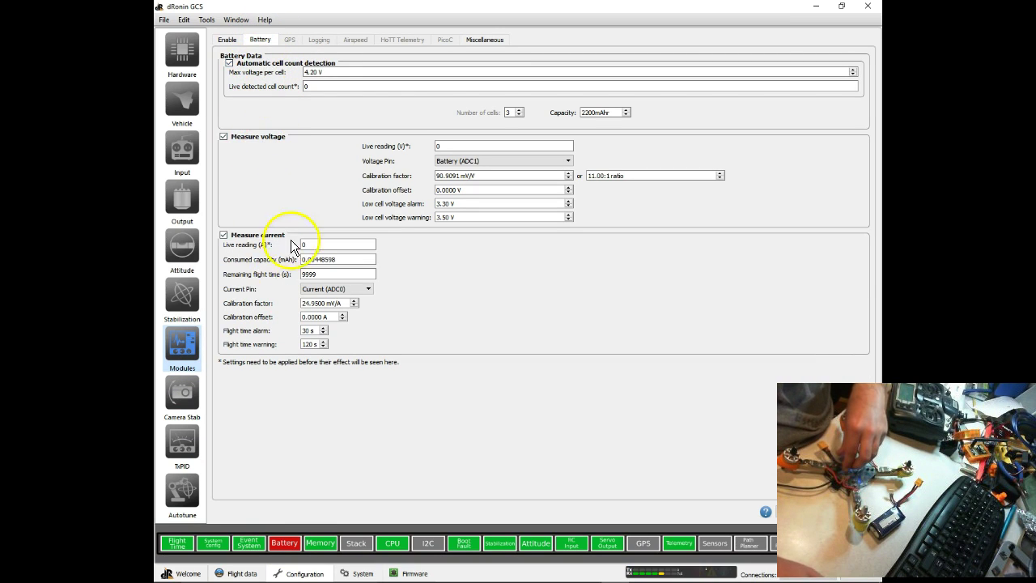
click(287, 545)
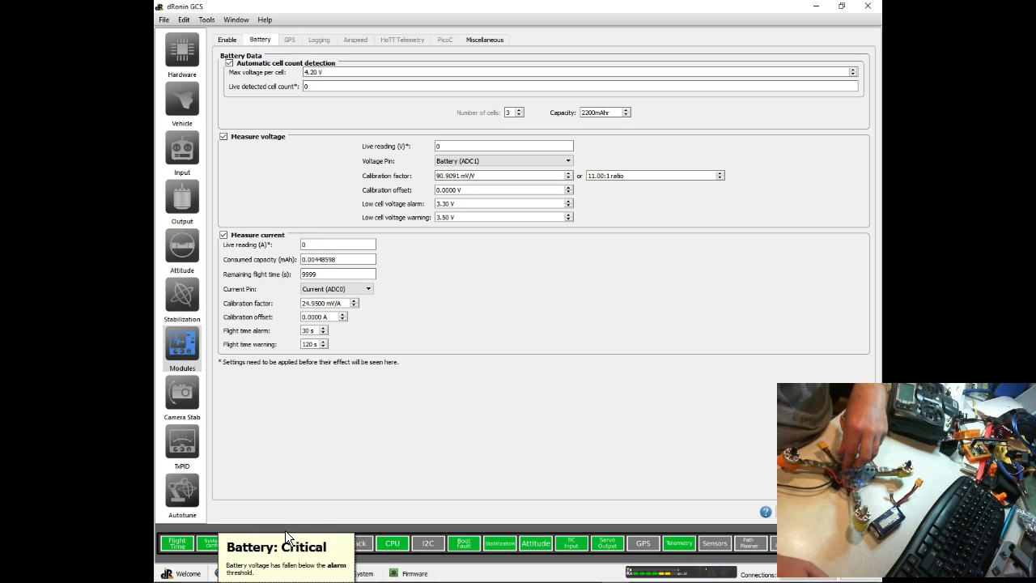
click(344, 510)
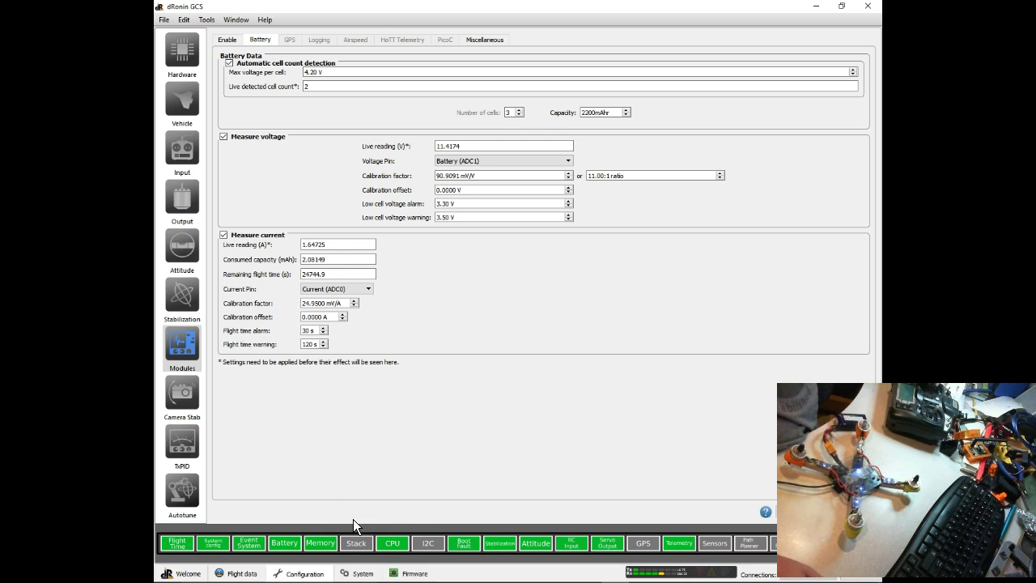
click(348, 514)
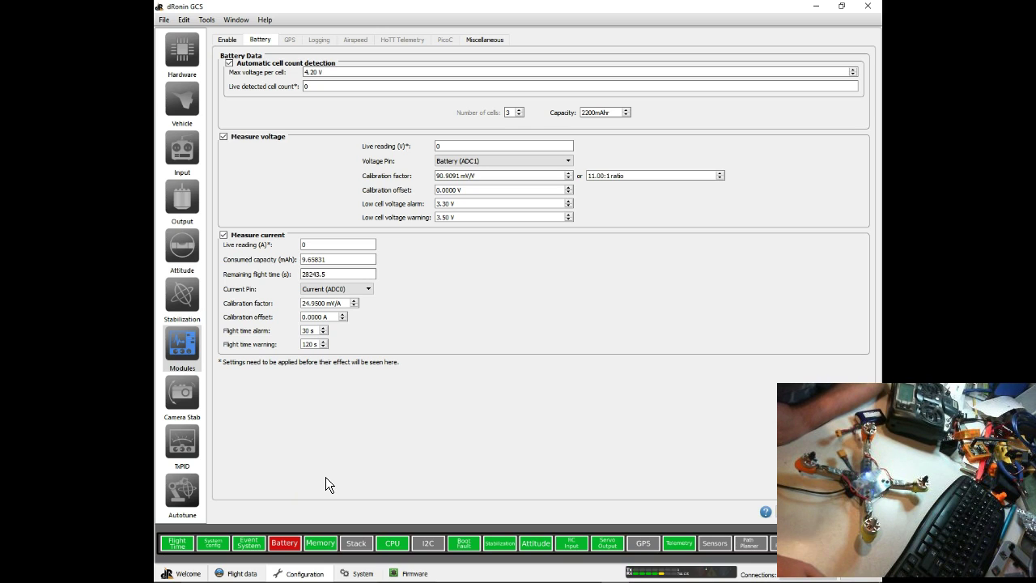
click(340, 478)
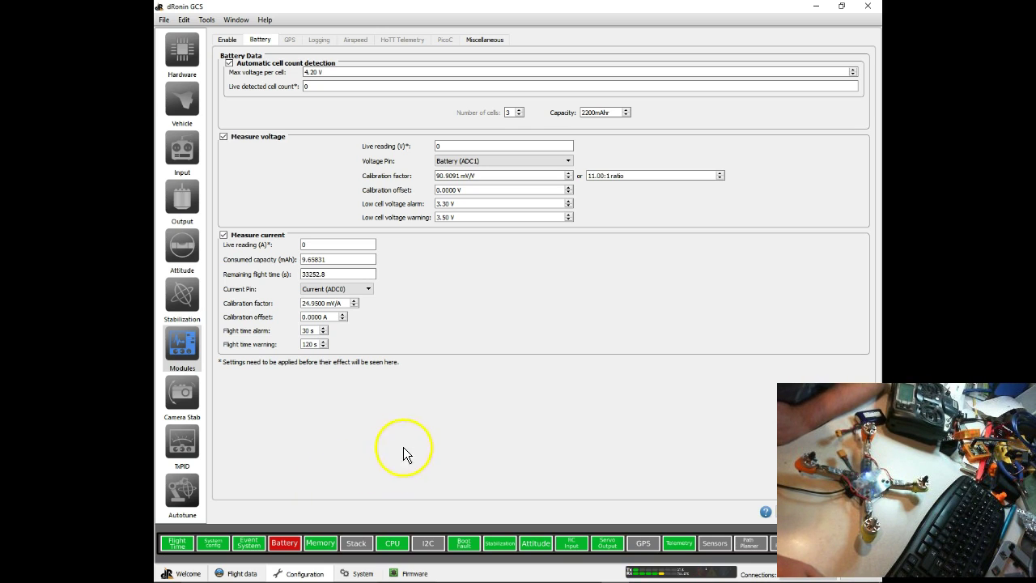